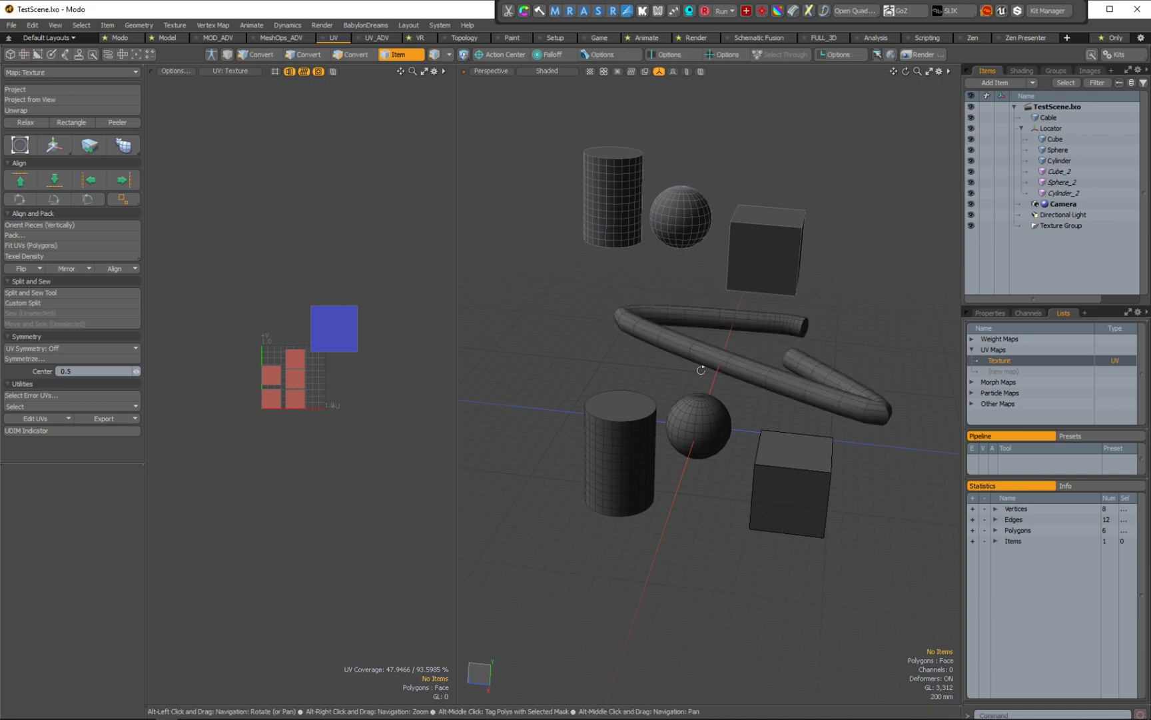
Open the Form Editor from the System menu, filter its forms by 'rizom', and select RizomUV_LiveLink_PM.
left_click(443, 25)
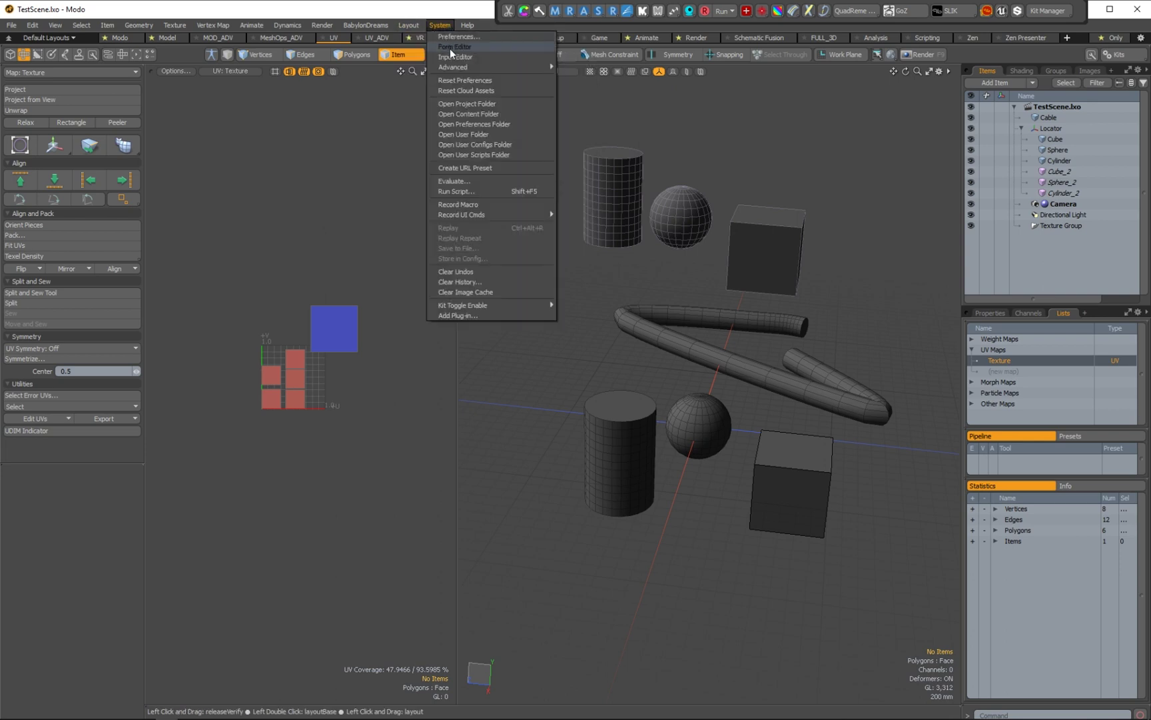
left_click(455, 47)
left_click_drag(553, 119, 593, 141)
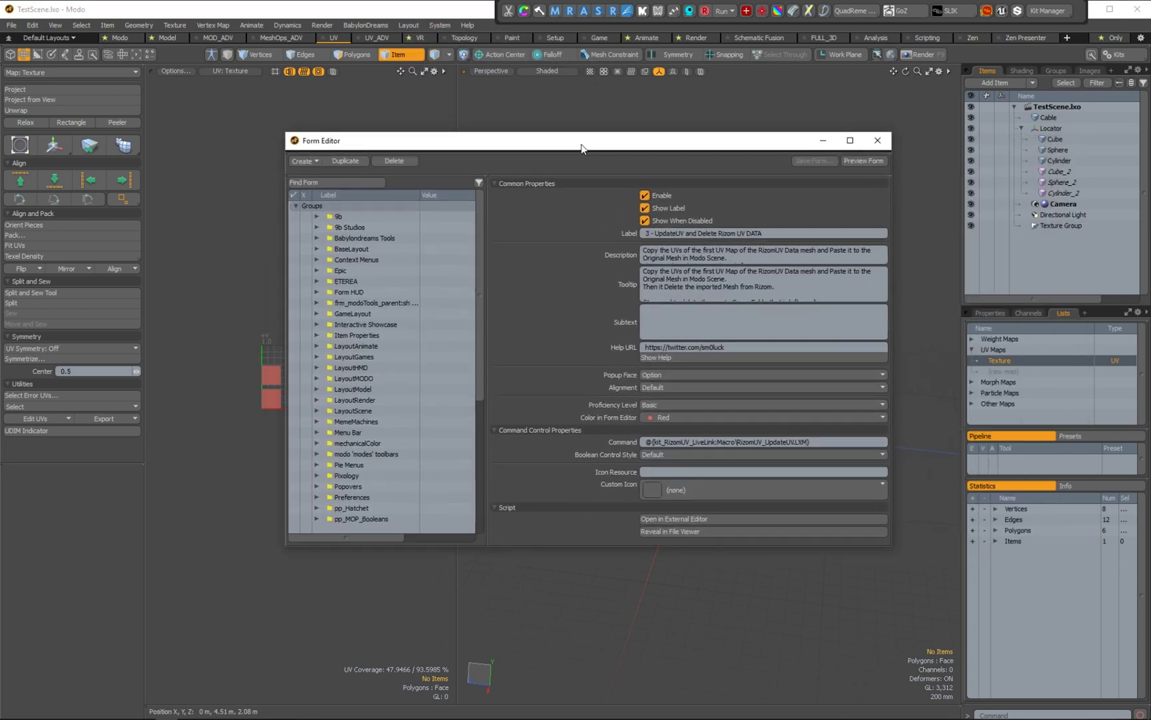
left_click(480, 183)
double_click(335, 194)
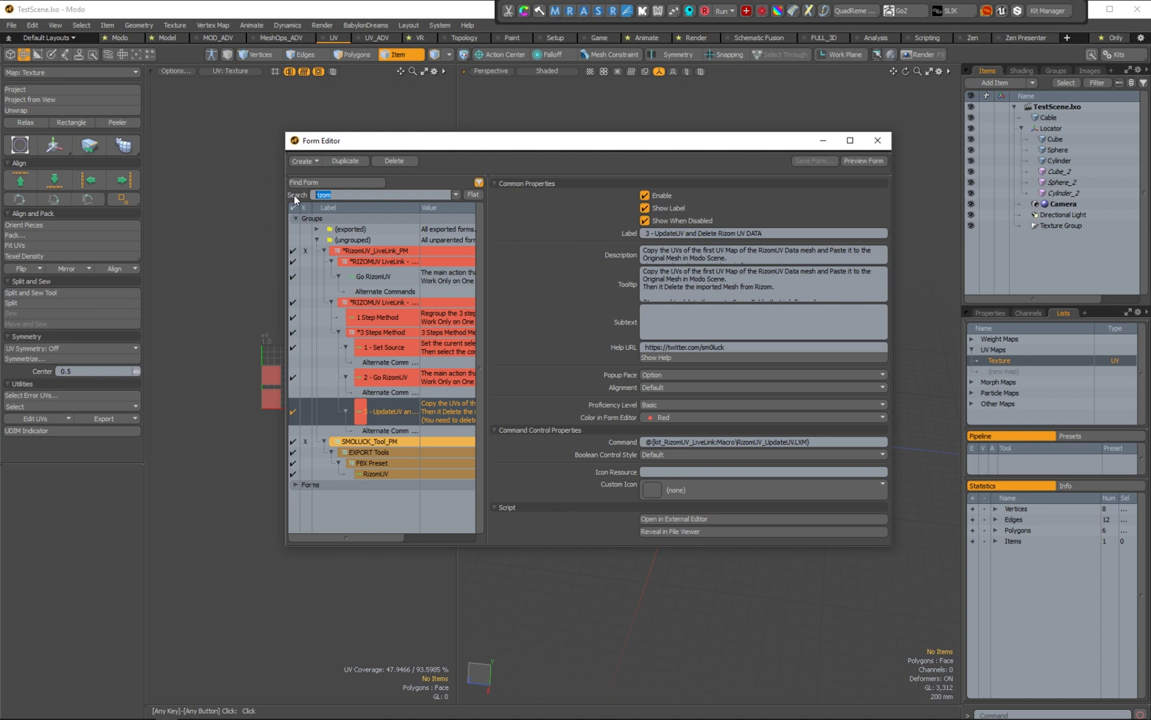
left_click(381, 250)
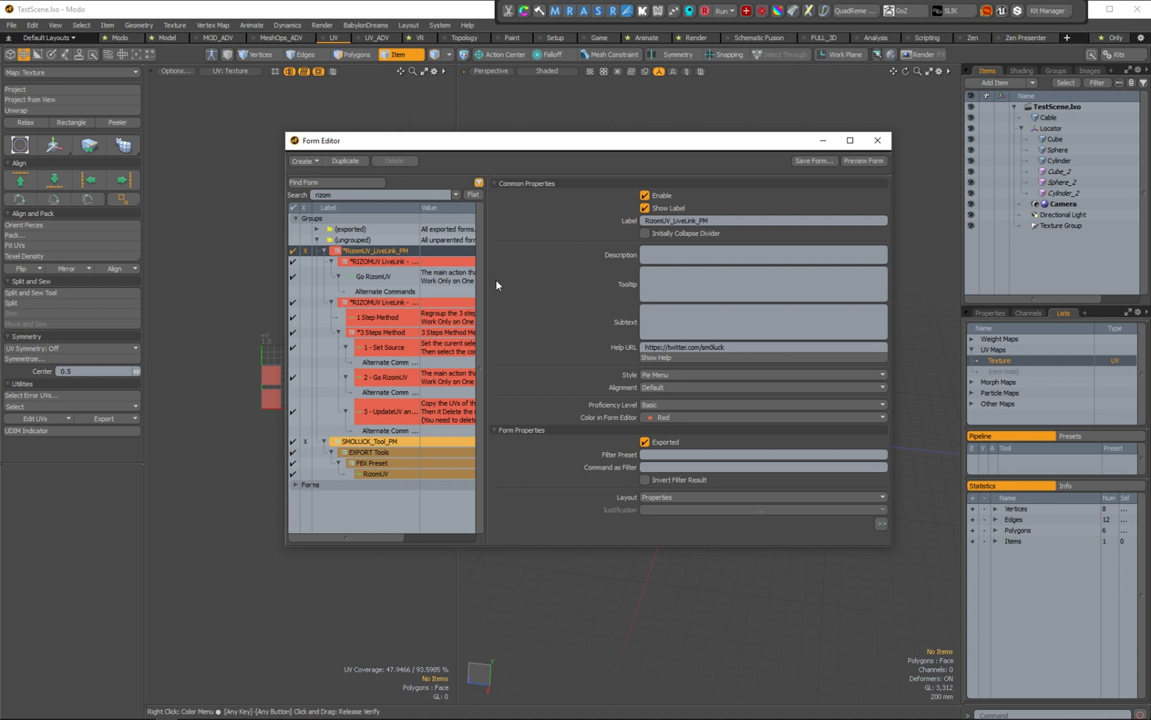
Clear the form filter, move the Form Editor down-left, and pop up the LiveLink pie with Ctrl+Alt+R.
key("Escape")
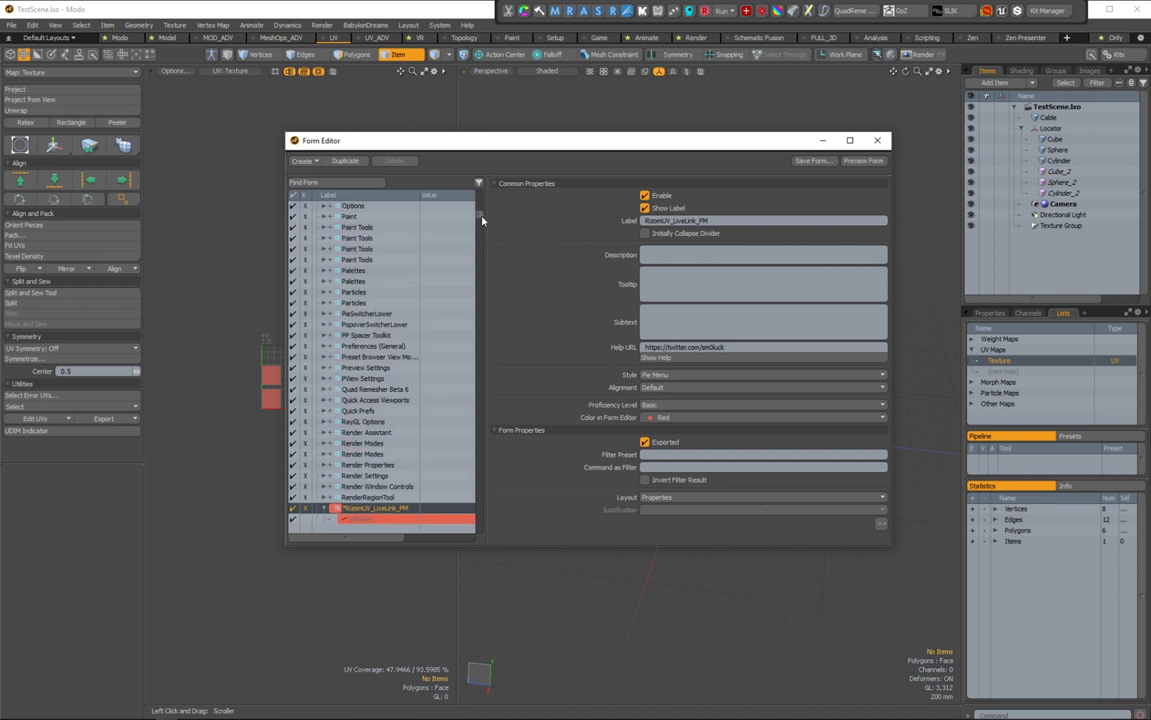
scroll(481, 219, "down", 9)
scroll(480, 219, "up", 3)
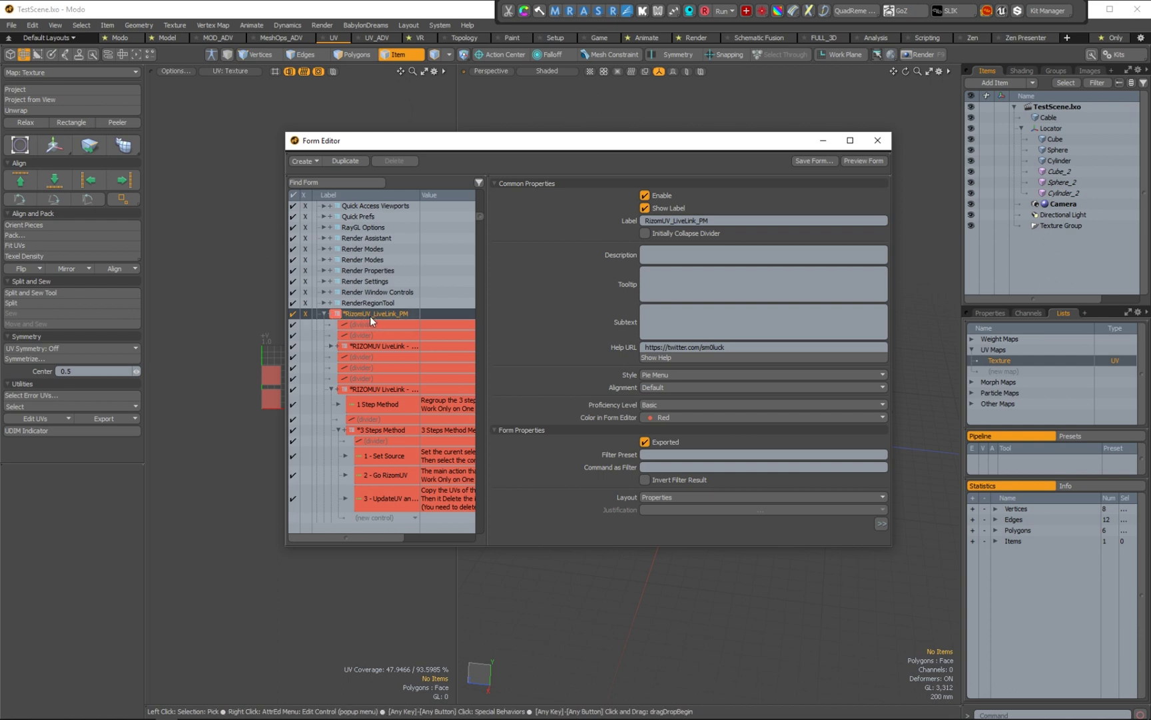
left_click_drag(562, 147, 492, 384)
key("ctrl+alt+r")
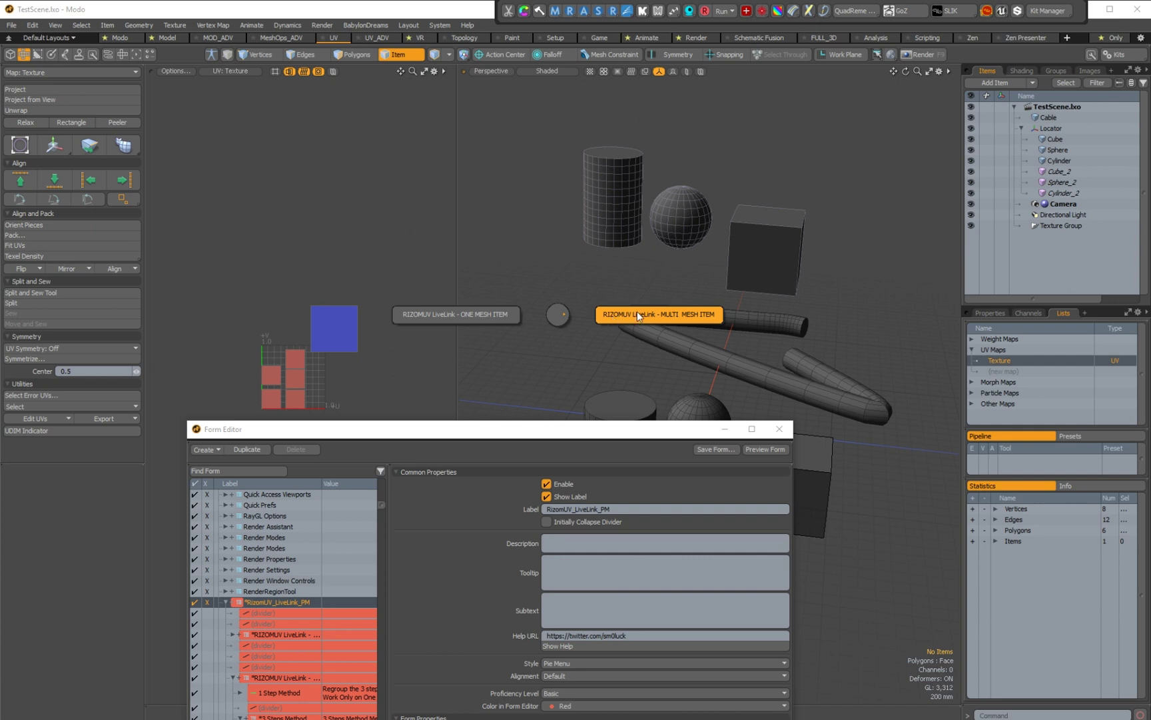
Preview the Multi Mesh Item sub-pie, cancel the pie menu, and move the Form Editor back up.
left_click(659, 317)
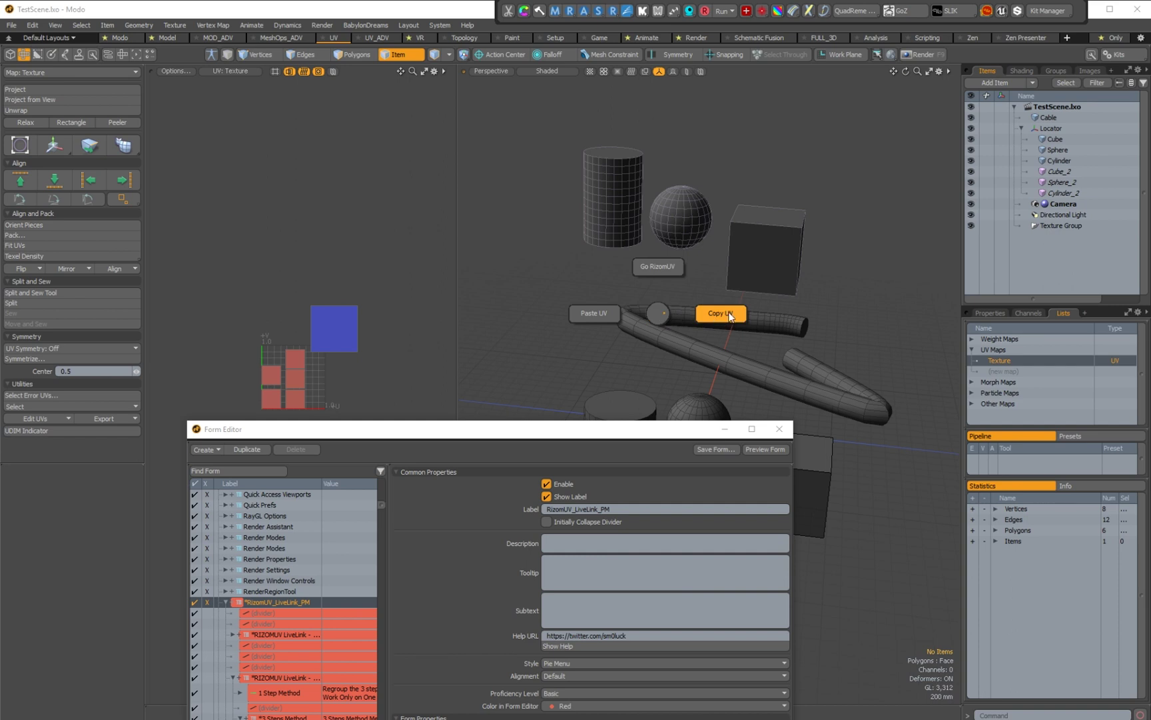
left_click(657, 314)
left_click_drag(602, 428, 643, 142)
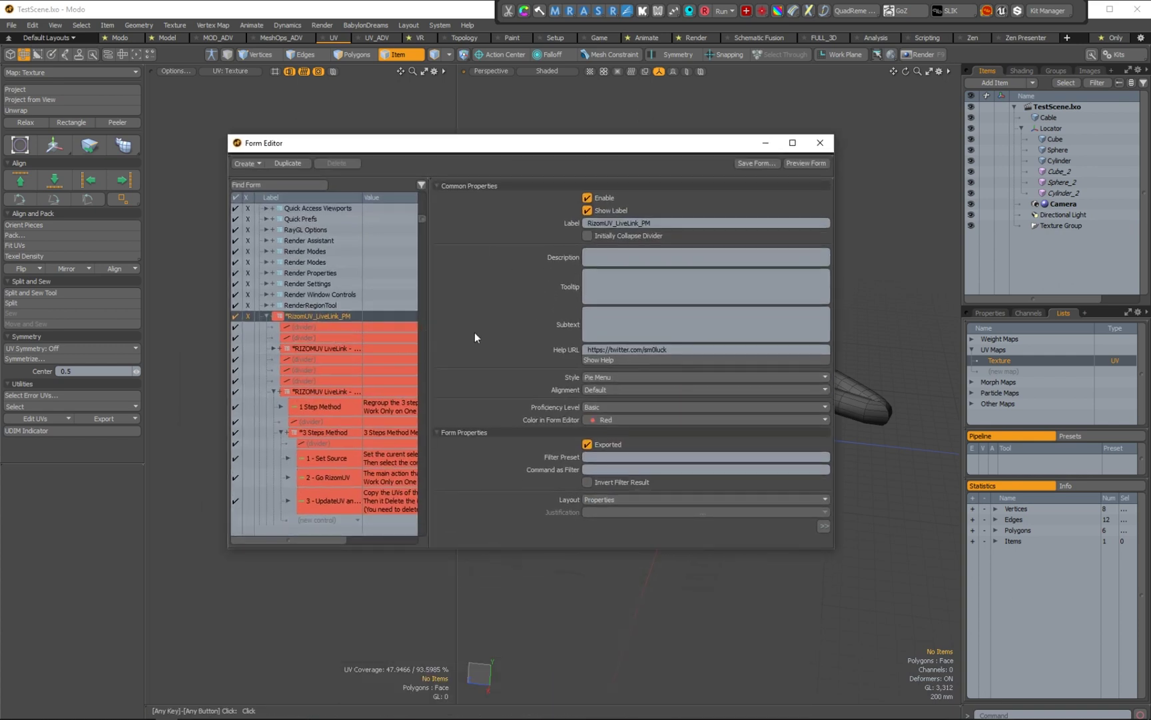
Set the two RIZOMUV LiveLink sub-forms and the 3 Steps Method form to Default style.
left_click(333, 347, "ctrl")
left_click(331, 391, "ctrl")
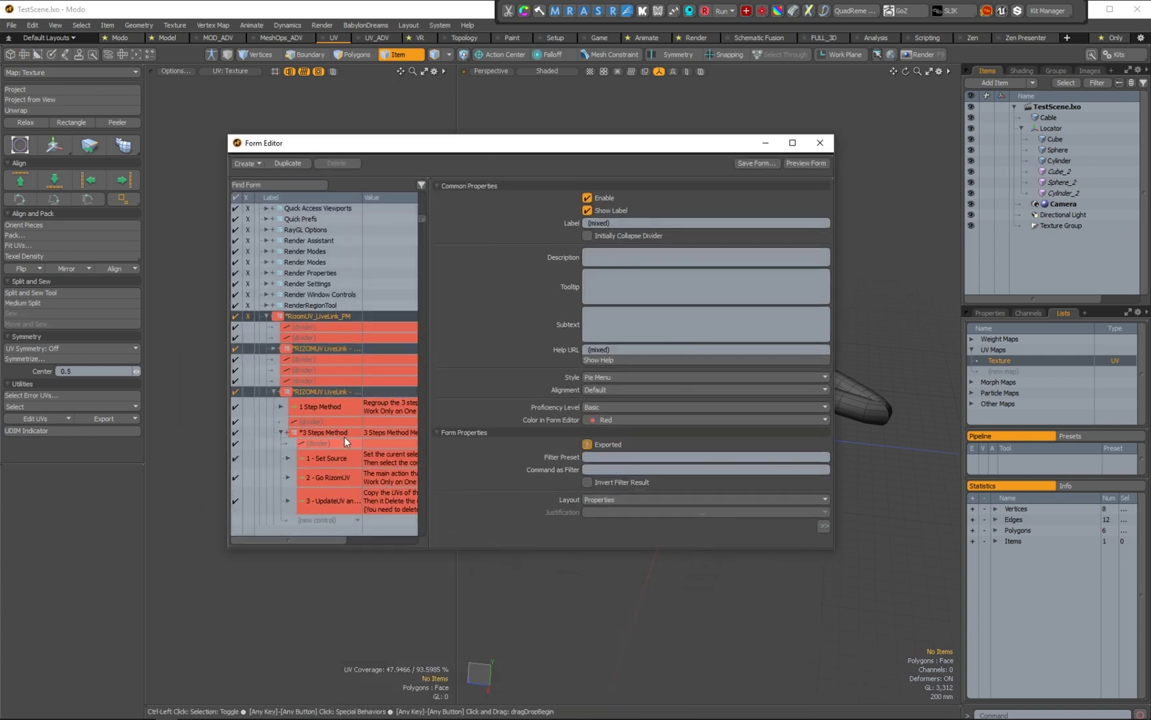
left_click(344, 434, "ctrl")
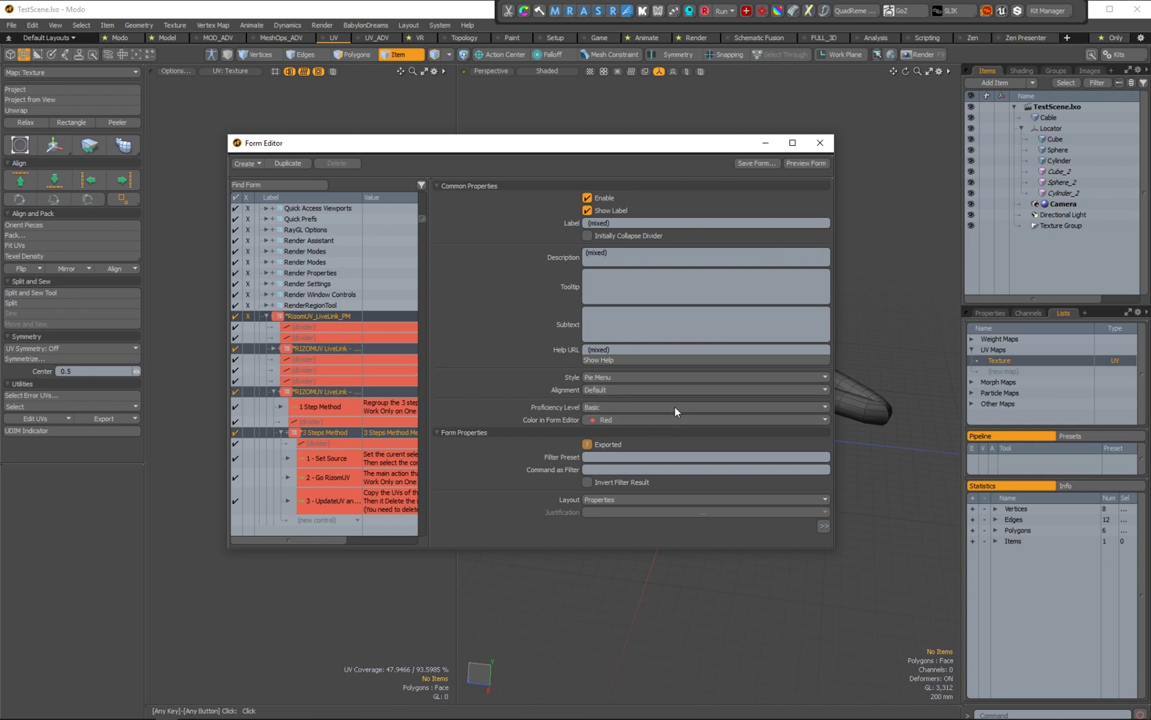
left_click(678, 377)
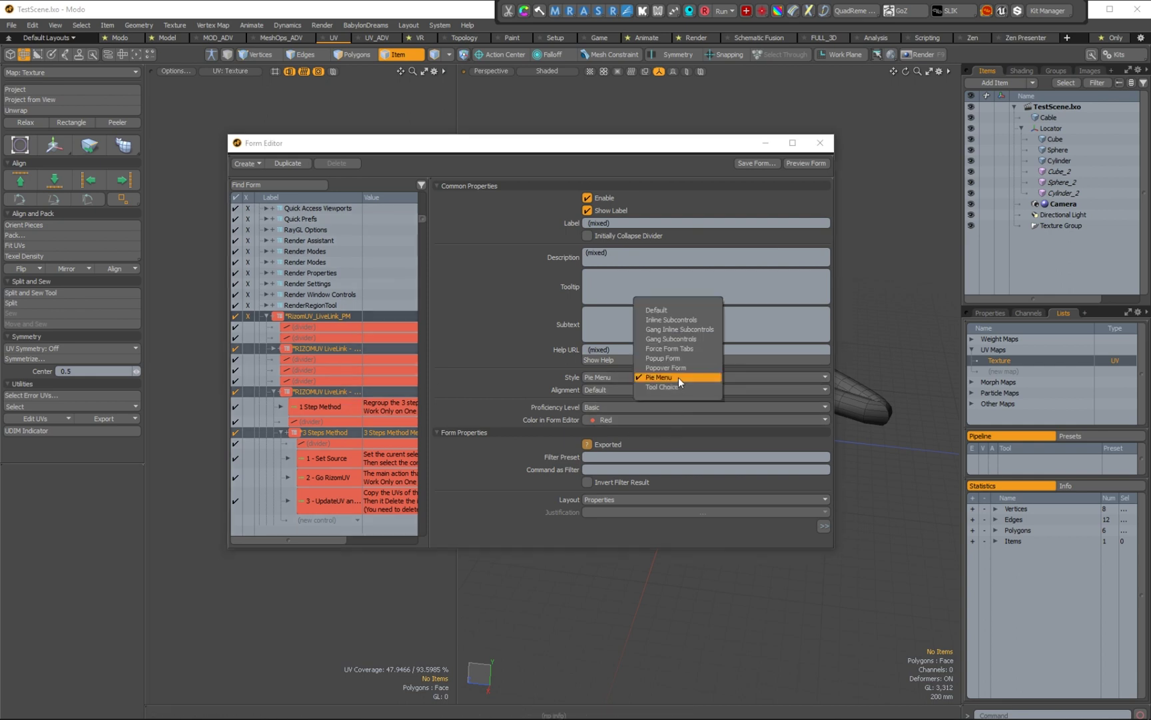
left_click(675, 310)
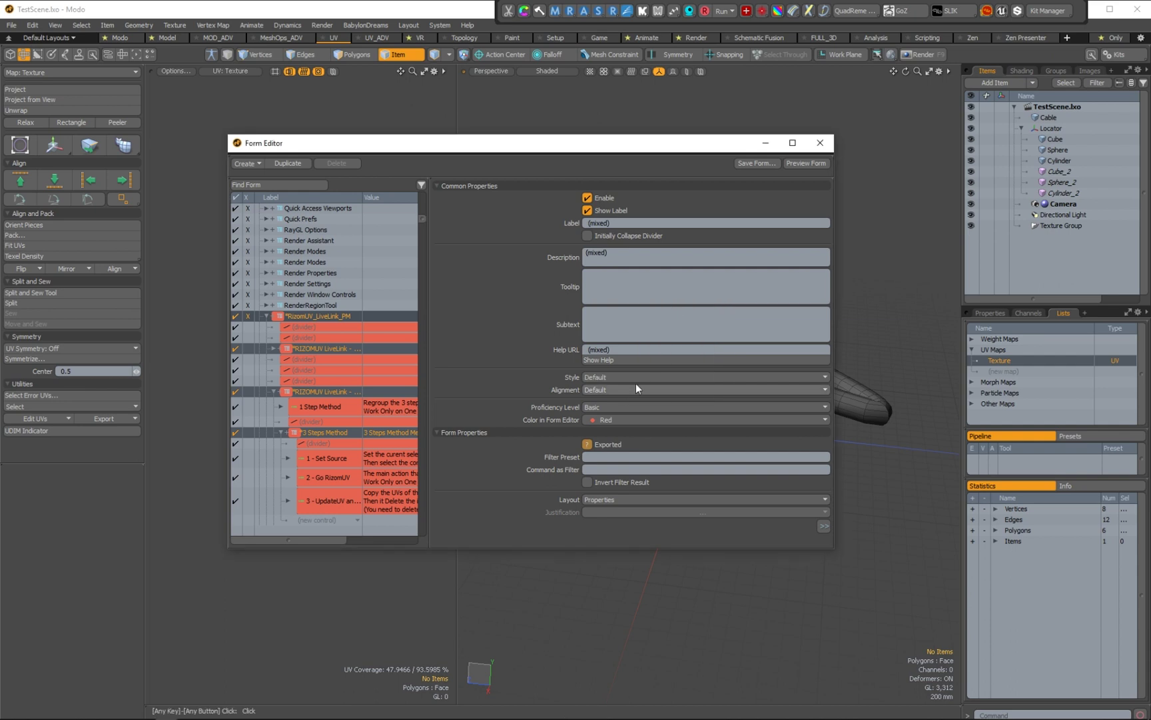
Export RizomUV_LiveLink_PM's attributes, targeting RizomUV_LiveLink_PieMenu.CFG.
left_click(339, 315)
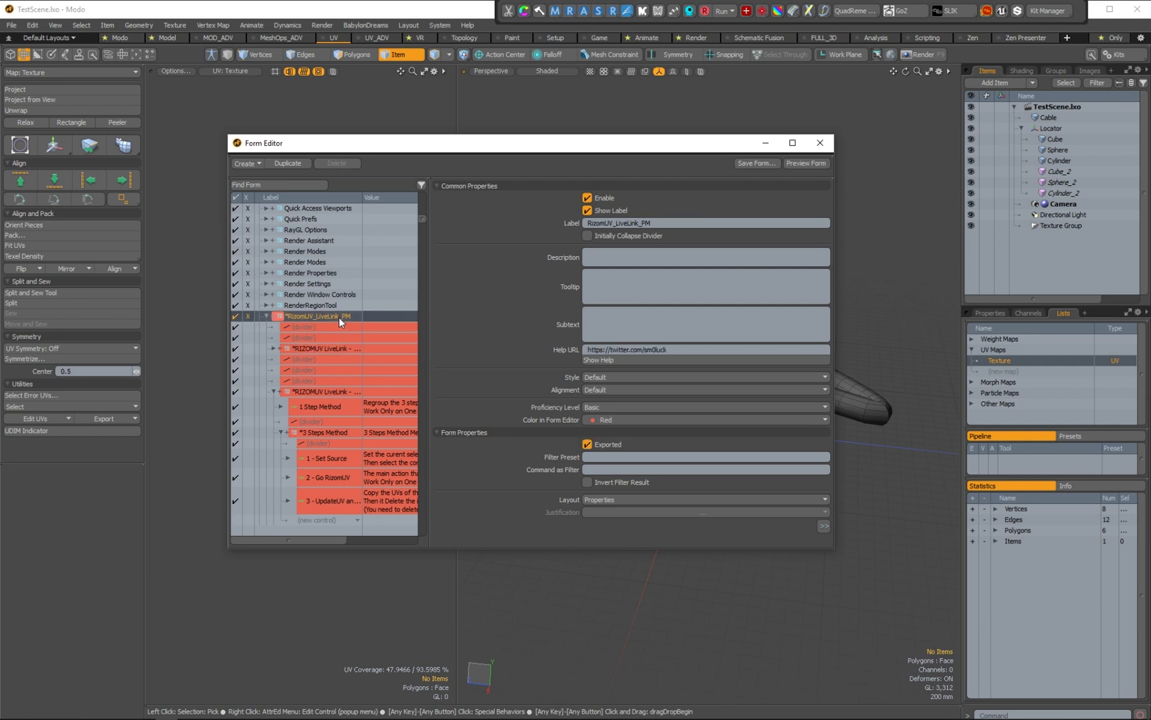
right_click(339, 318)
left_click(354, 340)
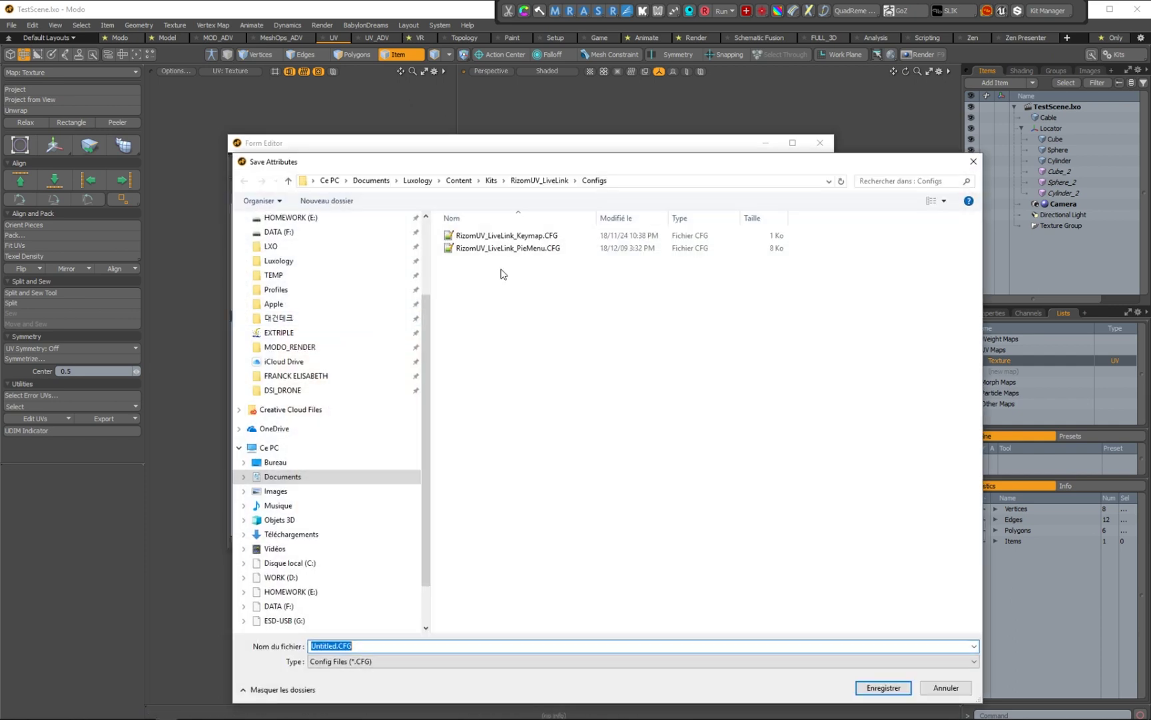
left_click(509, 249)
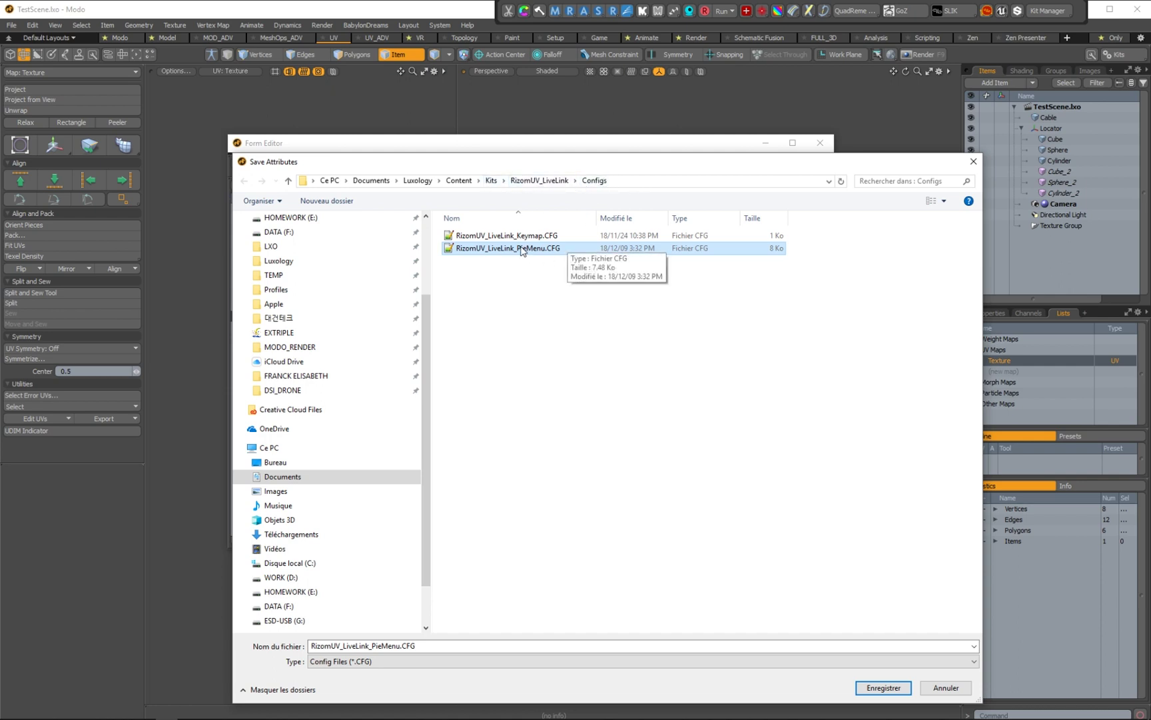
Save over RizomUV_LiveLink_PieMenu.CFG and move the Form Editor down to reveal the viewport.
left_click(879, 687)
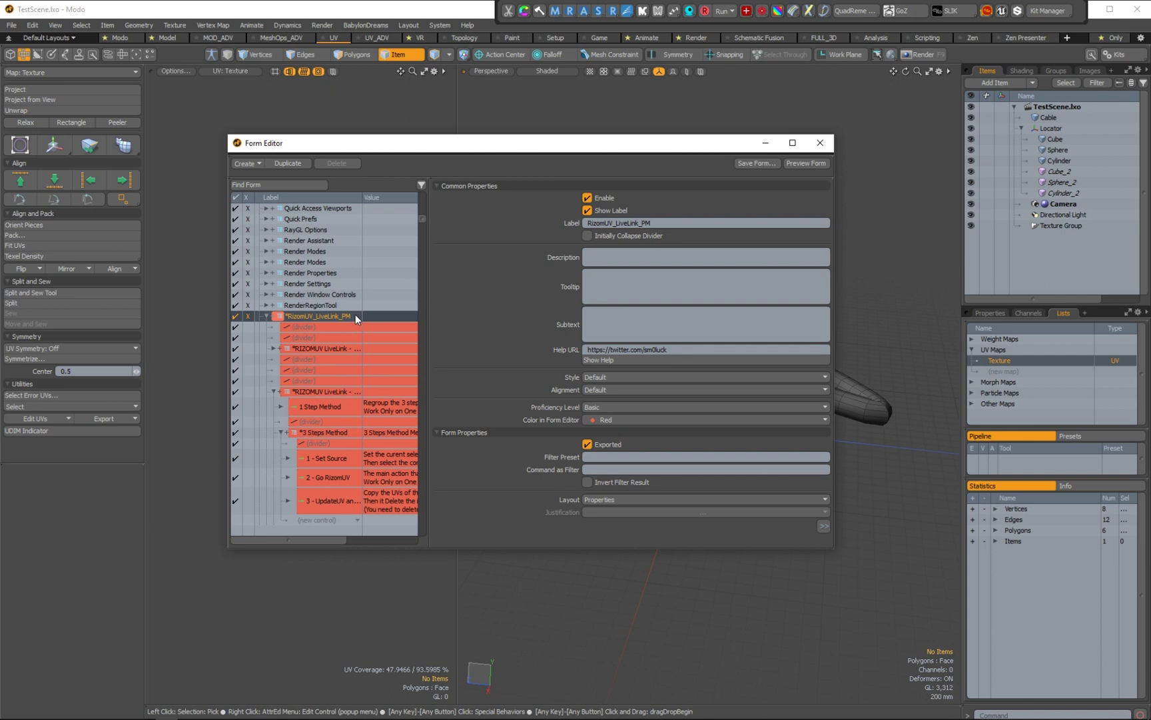
left_click_drag(681, 147, 678, 488)
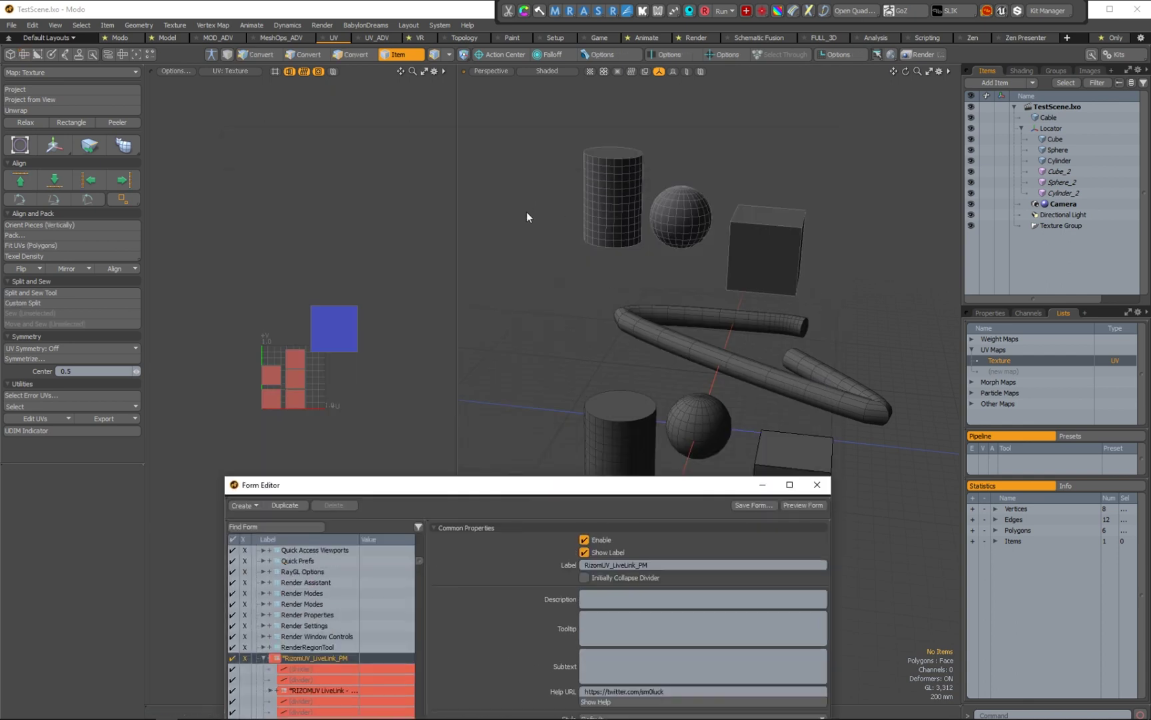
key("ctrl+shift+r")
left_click_drag(548, 141, 866, 85)
left_click_drag(943, 92, 951, 90)
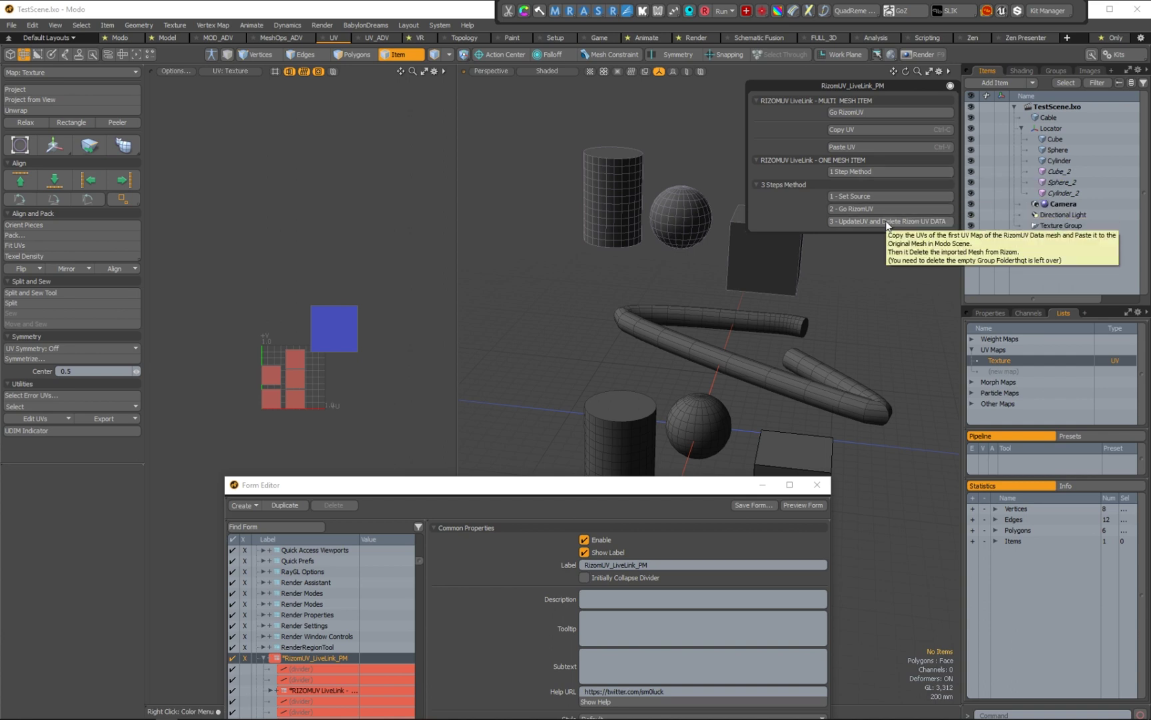
left_click(950, 87)
left_click_drag(655, 481, 677, 132)
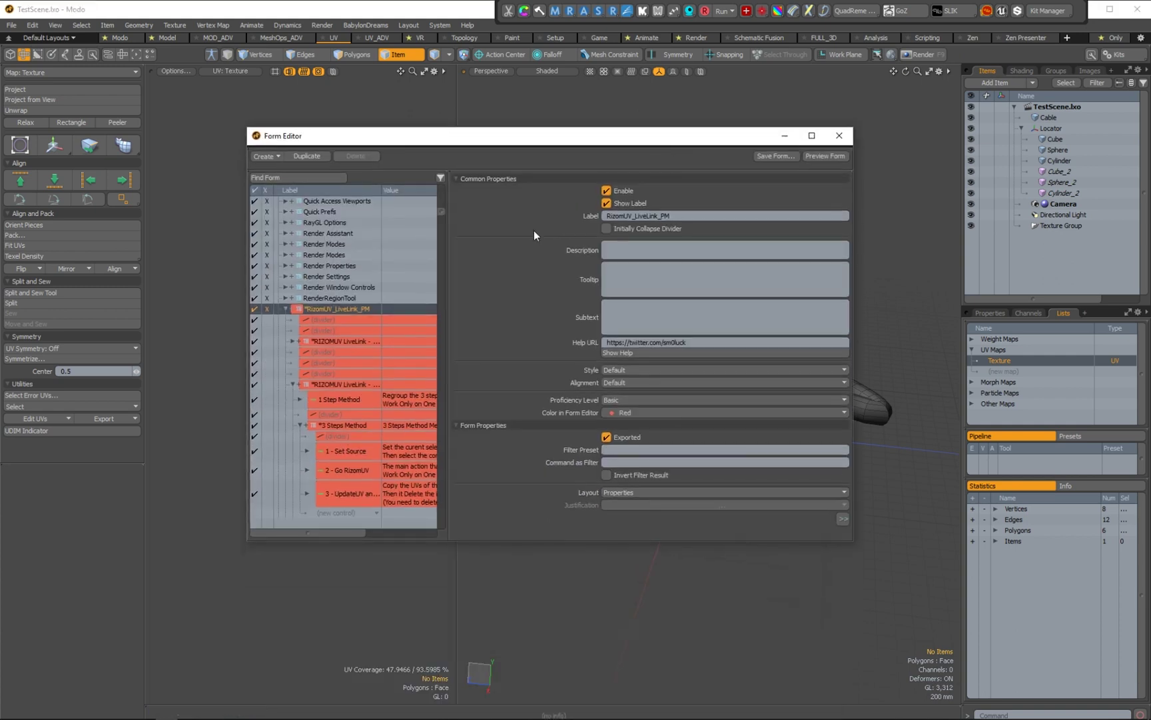
left_click(338, 342, "ctrl")
left_click(341, 385, "ctrl")
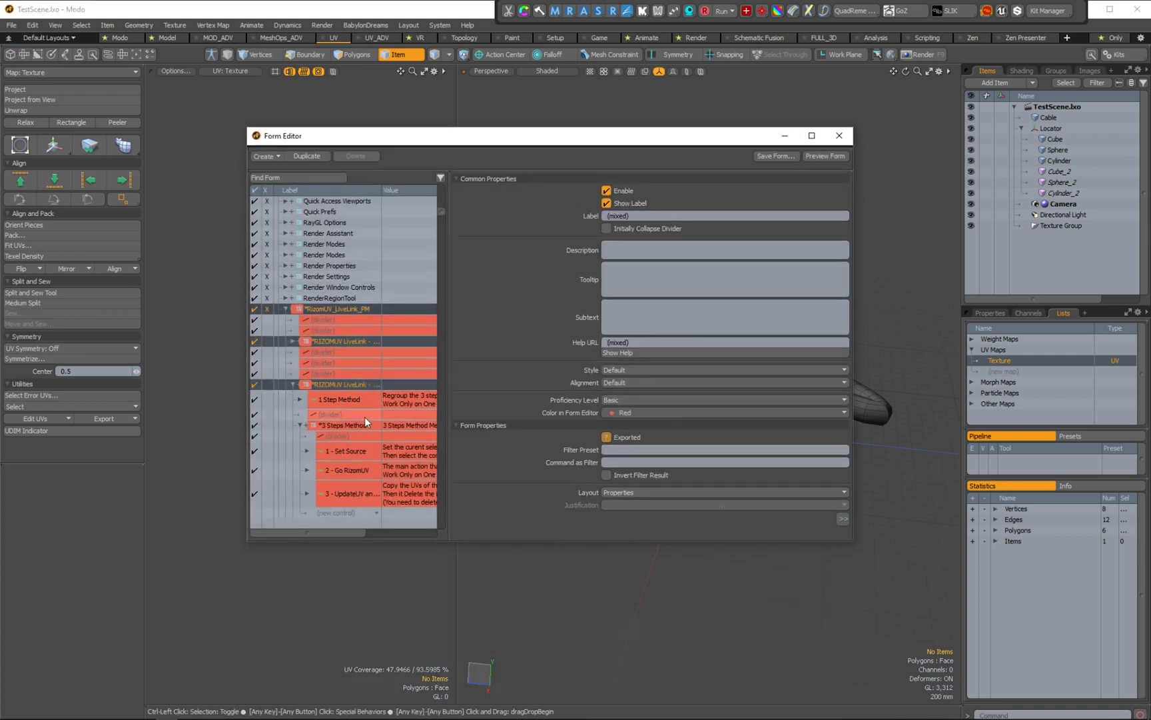
left_click(360, 424, "ctrl")
left_click(662, 367)
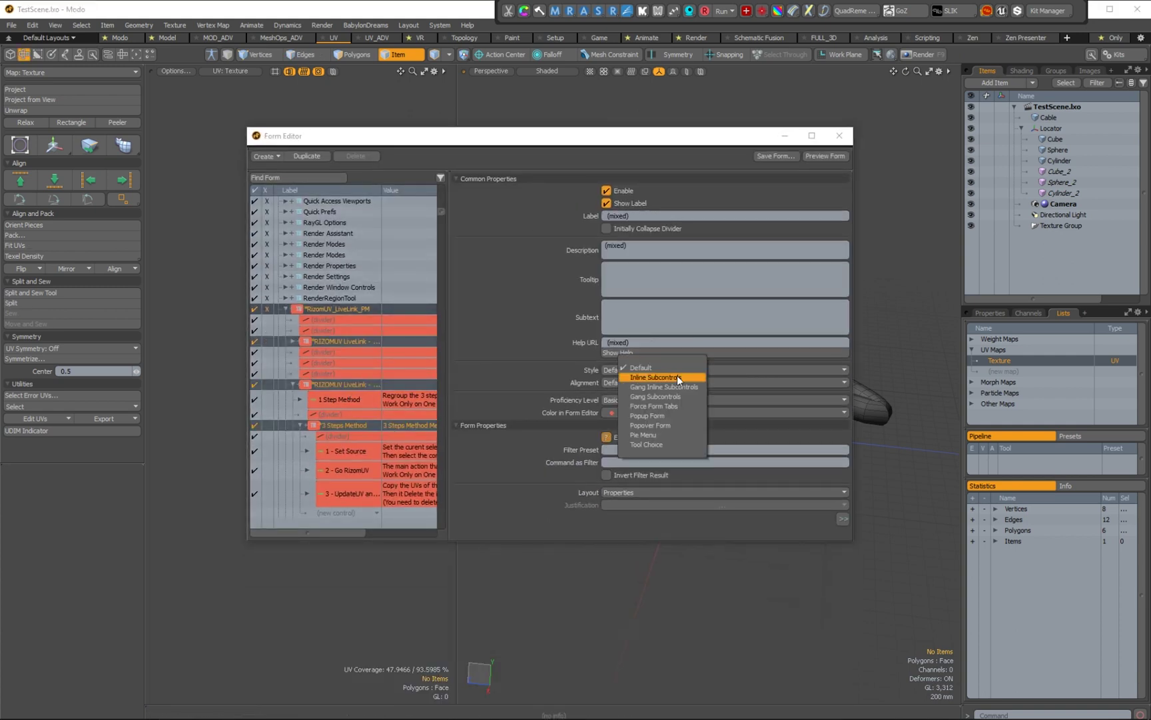
left_click(691, 434)
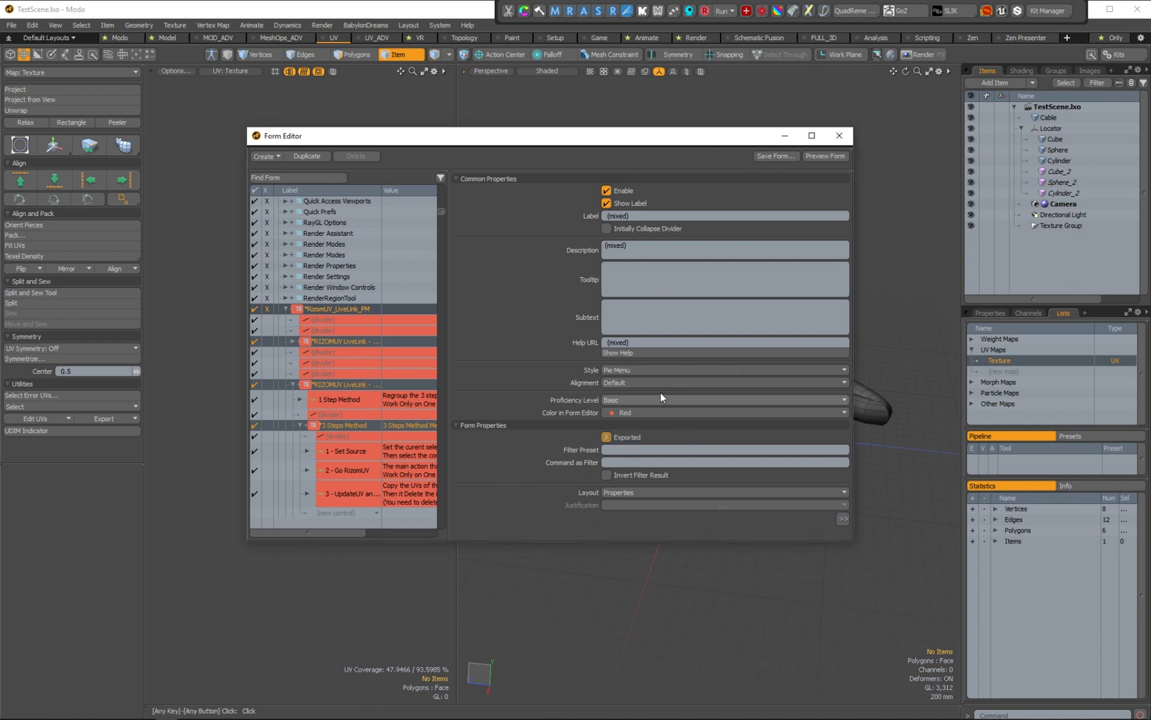
left_click(839, 136)
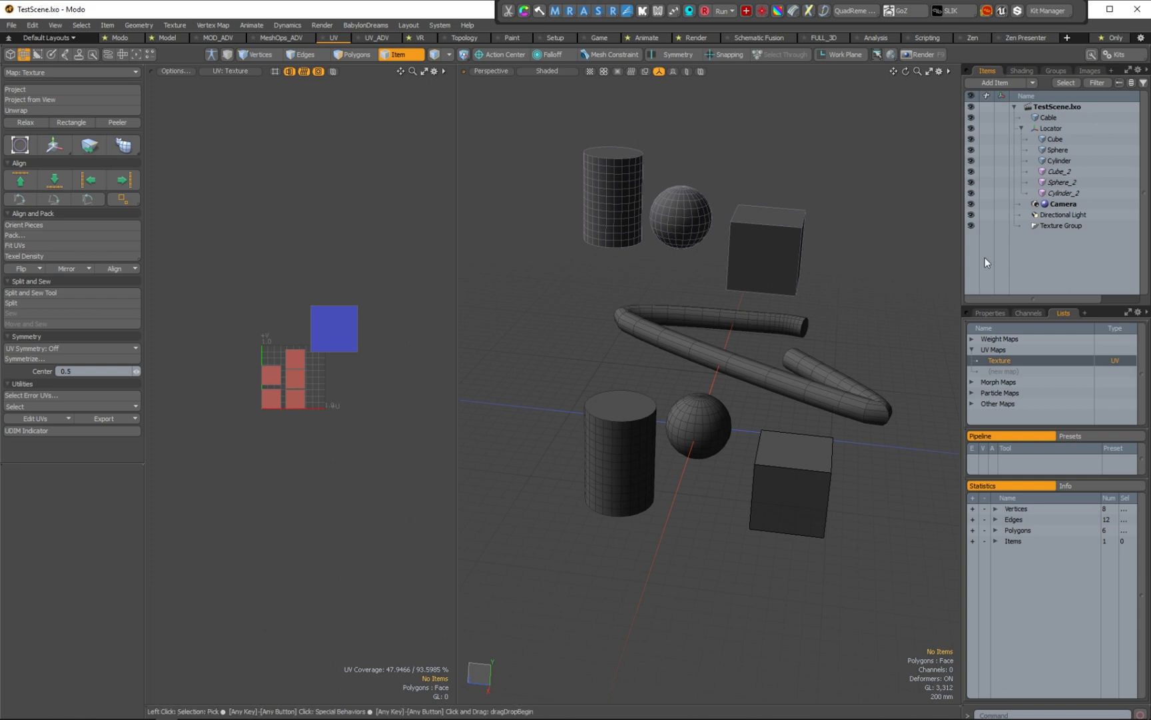
Select the lower Cube and open the LiveLink pie's One Mesh Item > 3 Steps Method choices.
left_click(1049, 140)
left_click_drag(828, 503, 706, 540, "alt")
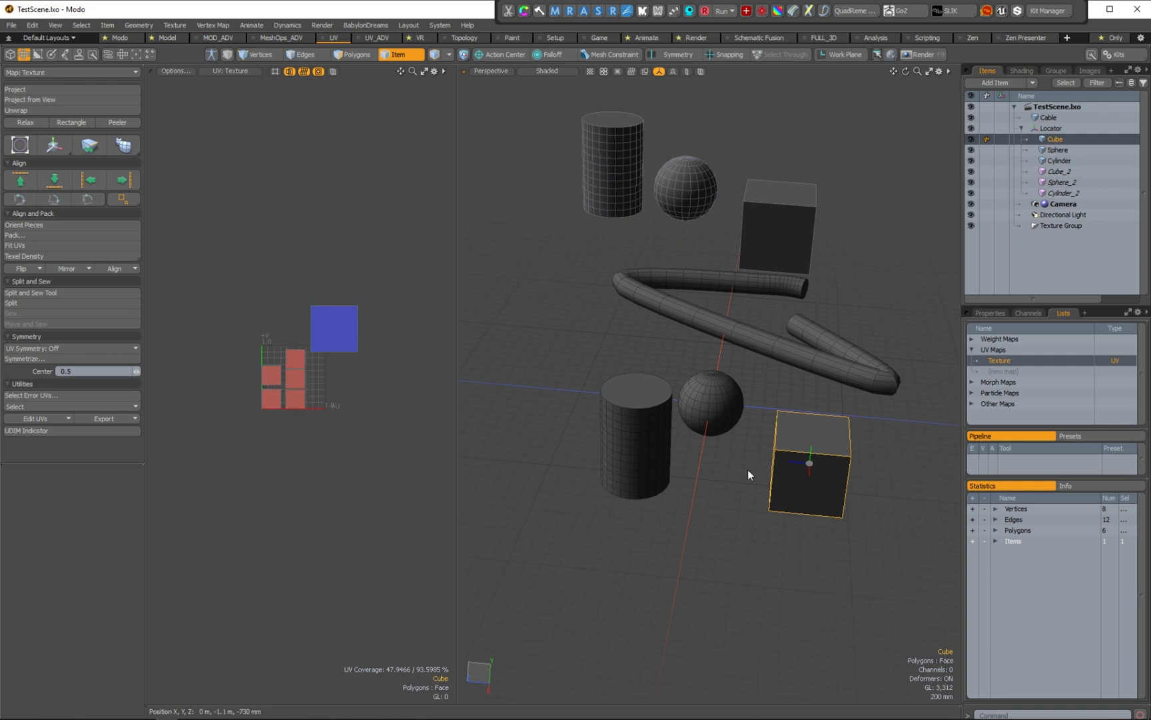
key("ctrl+r")
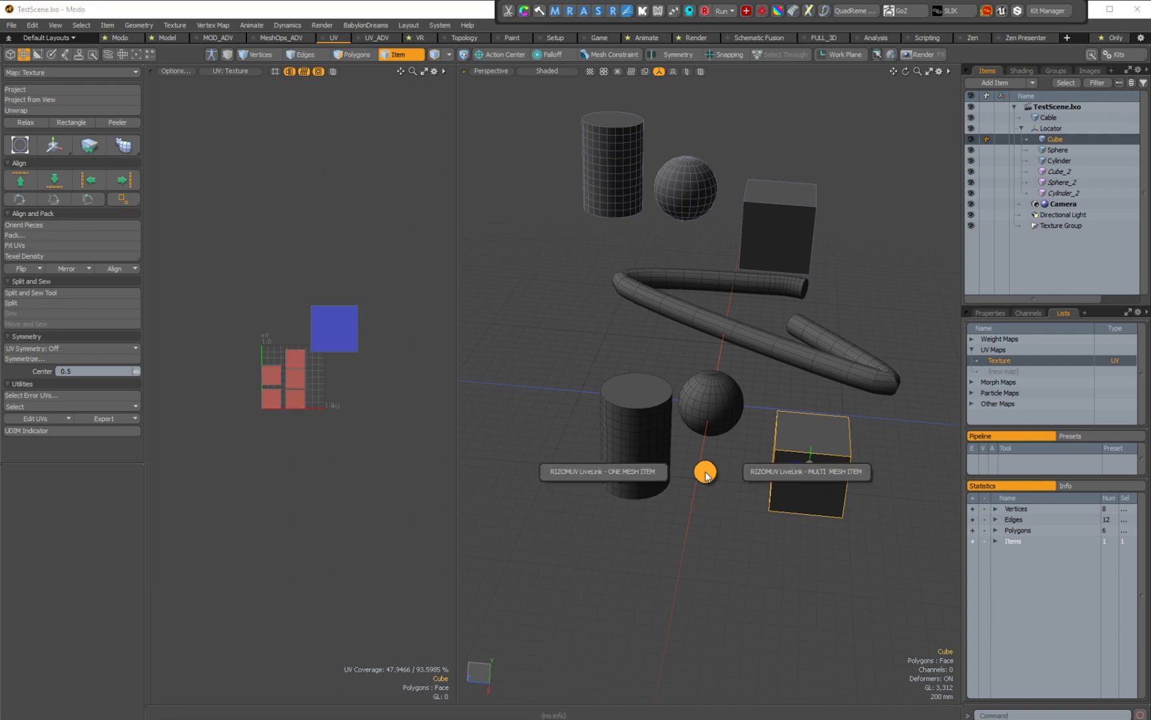
left_click(610, 473)
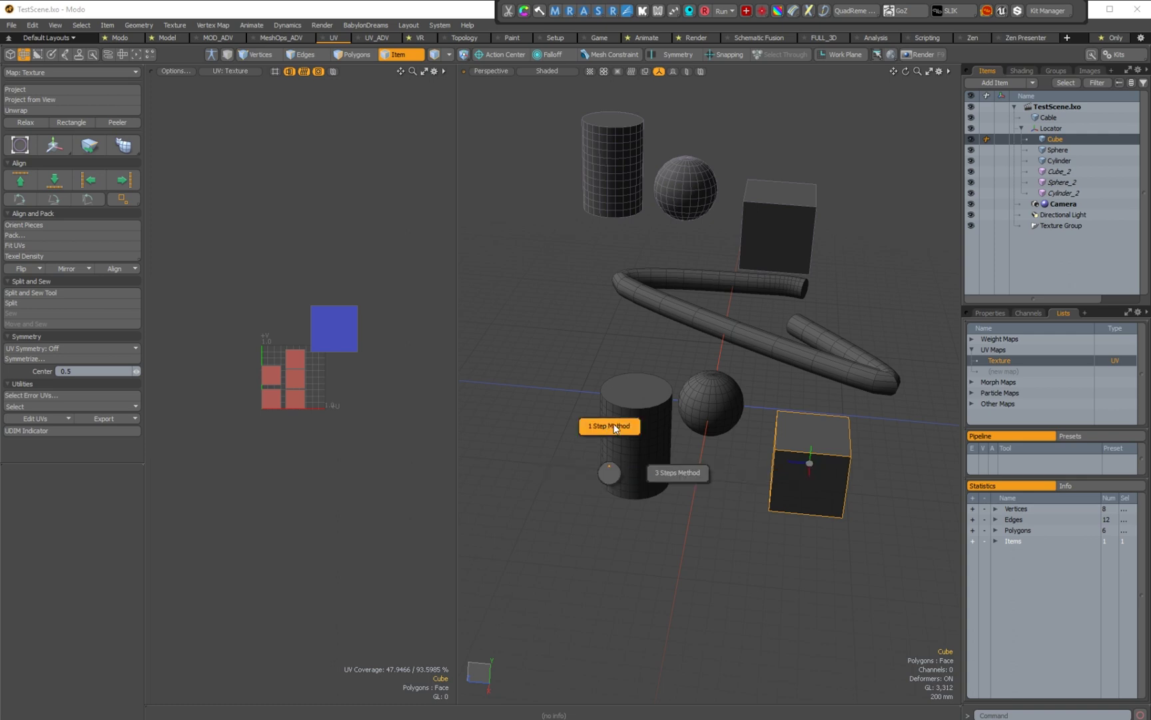
left_click(670, 473)
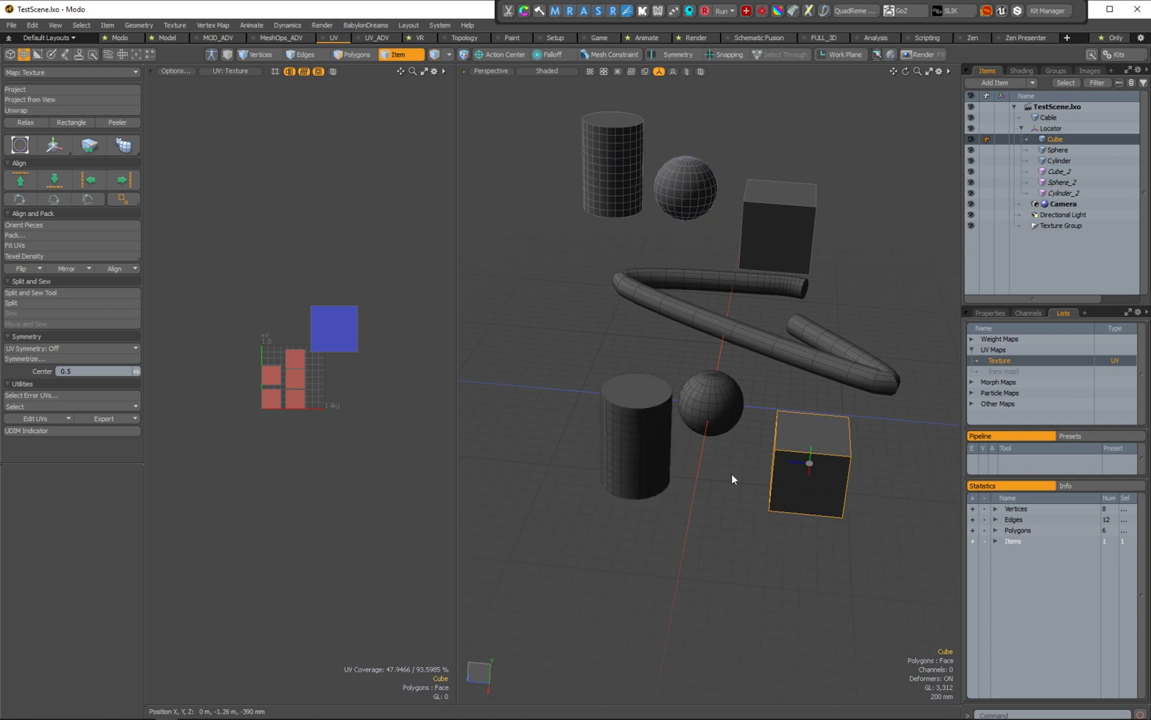
left_click(666, 477)
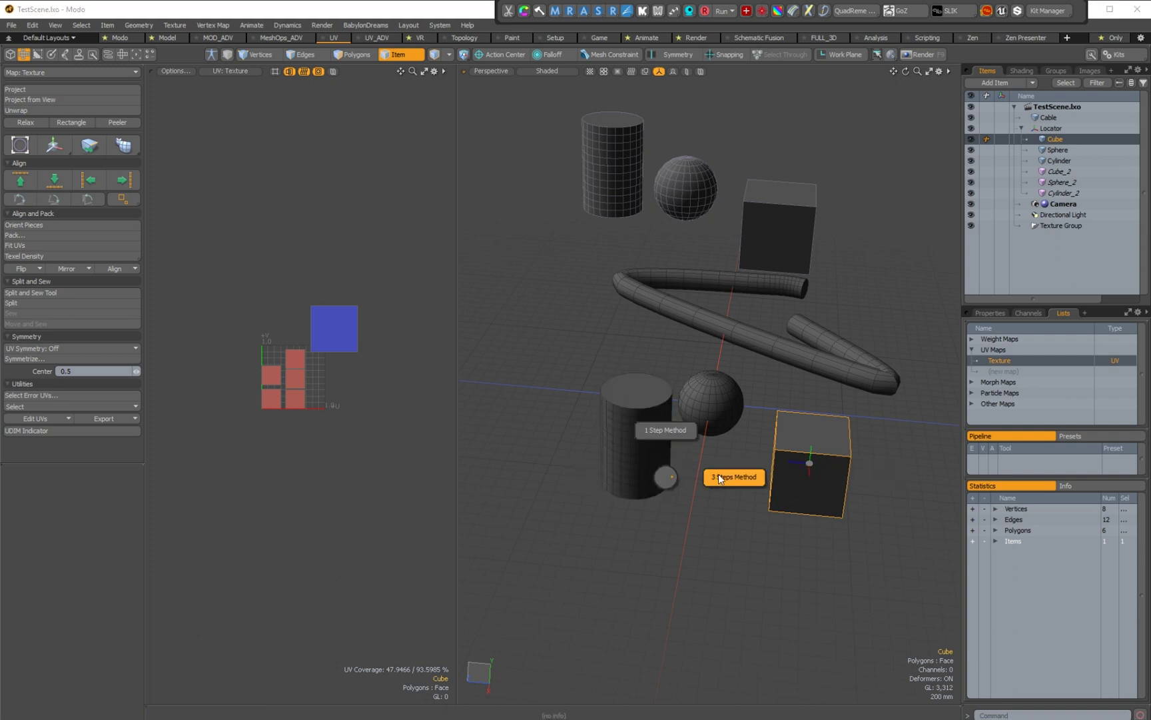
left_click(719, 476)
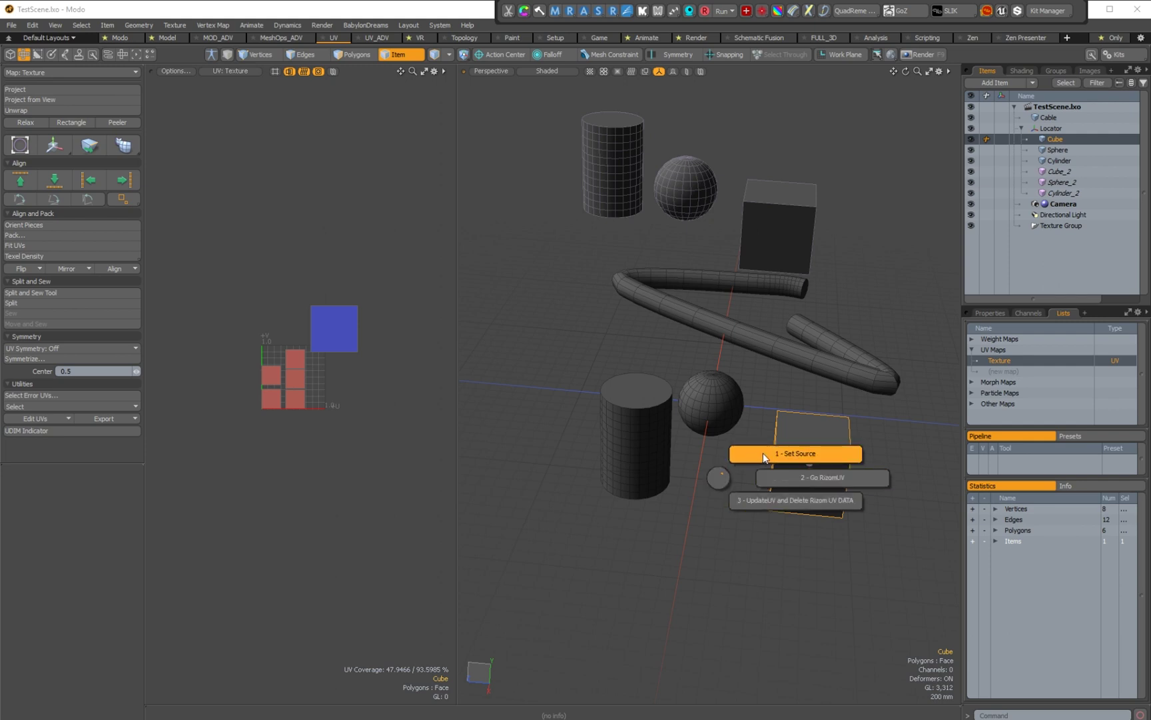
Set the cube as the RizomUV source and reveal its mask selection sets.
left_click(763, 453)
left_click(996, 541)
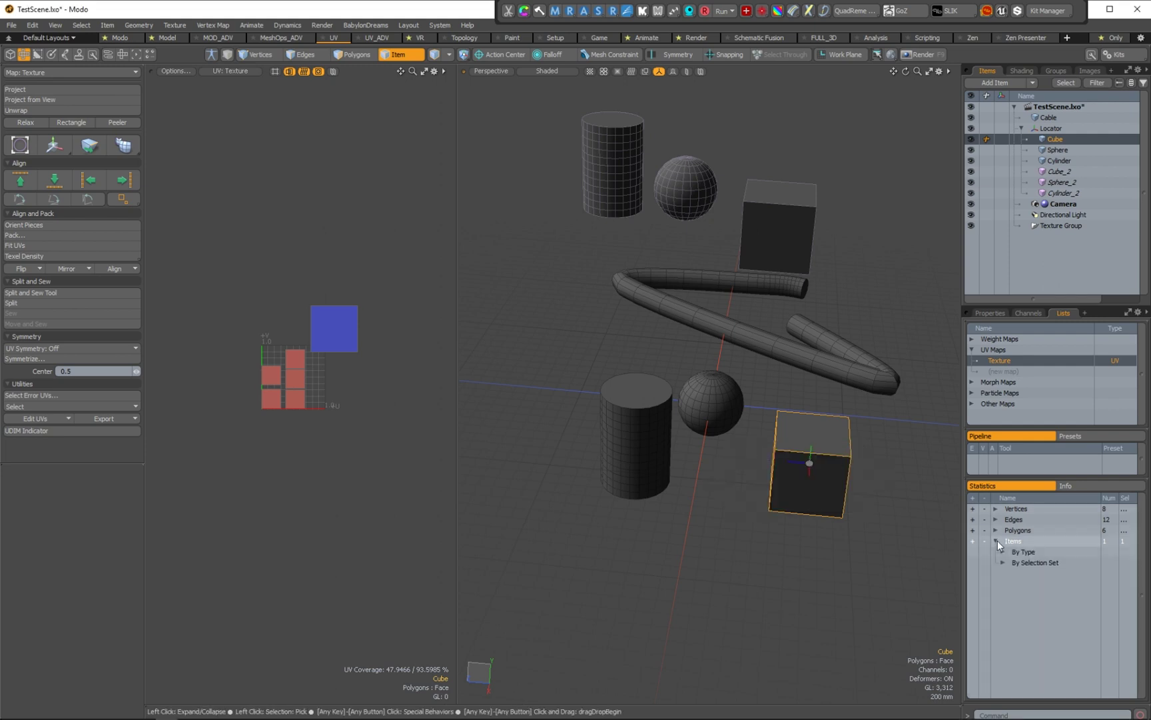
left_click(1003, 562)
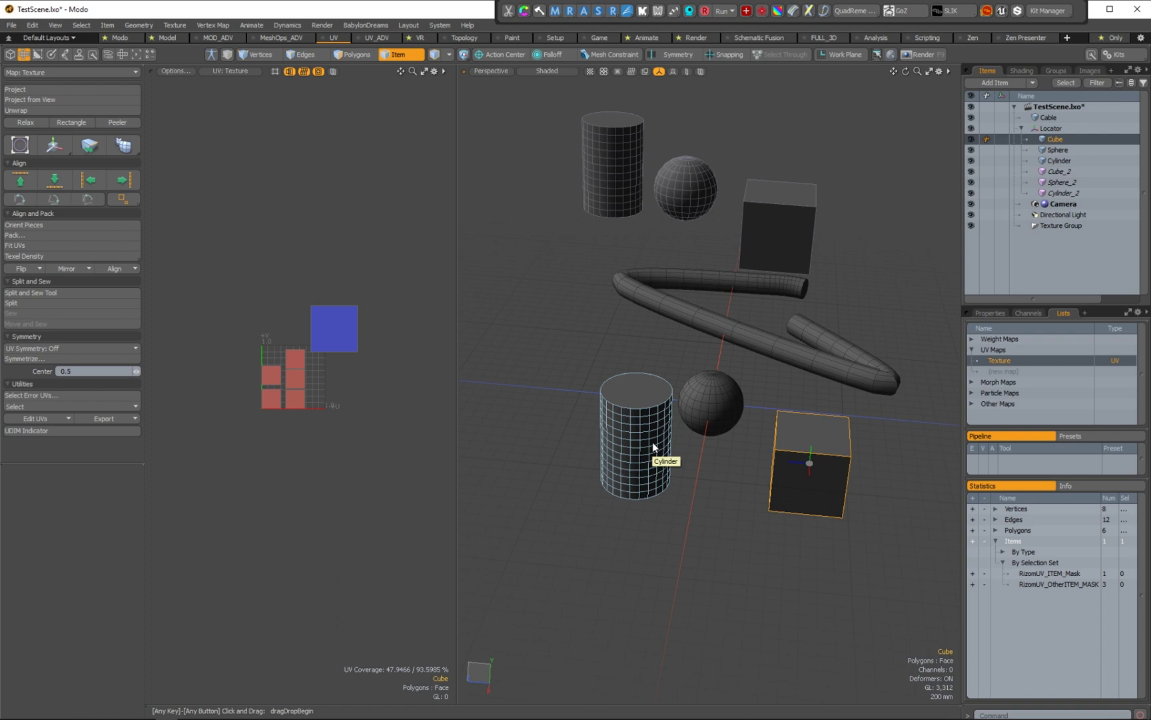
Run Go RizomUV, exporting the cube over C:\TEMP\RizomUV.fbx.
right_click(698, 480)
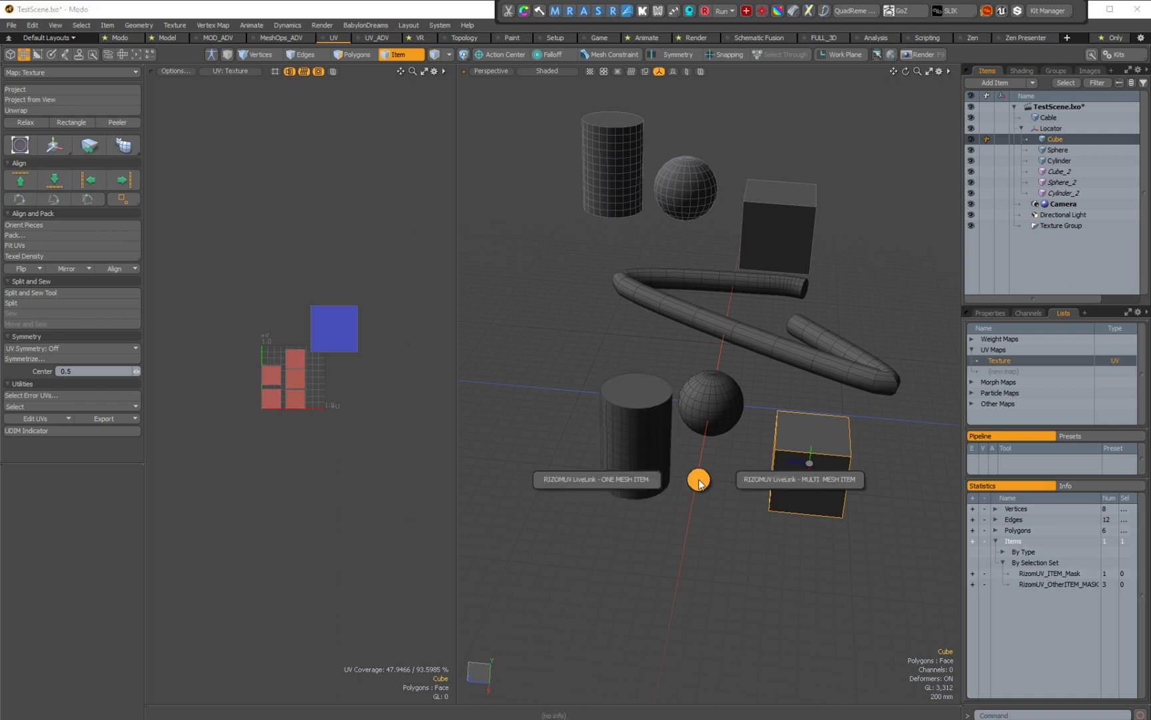
left_click(666, 480)
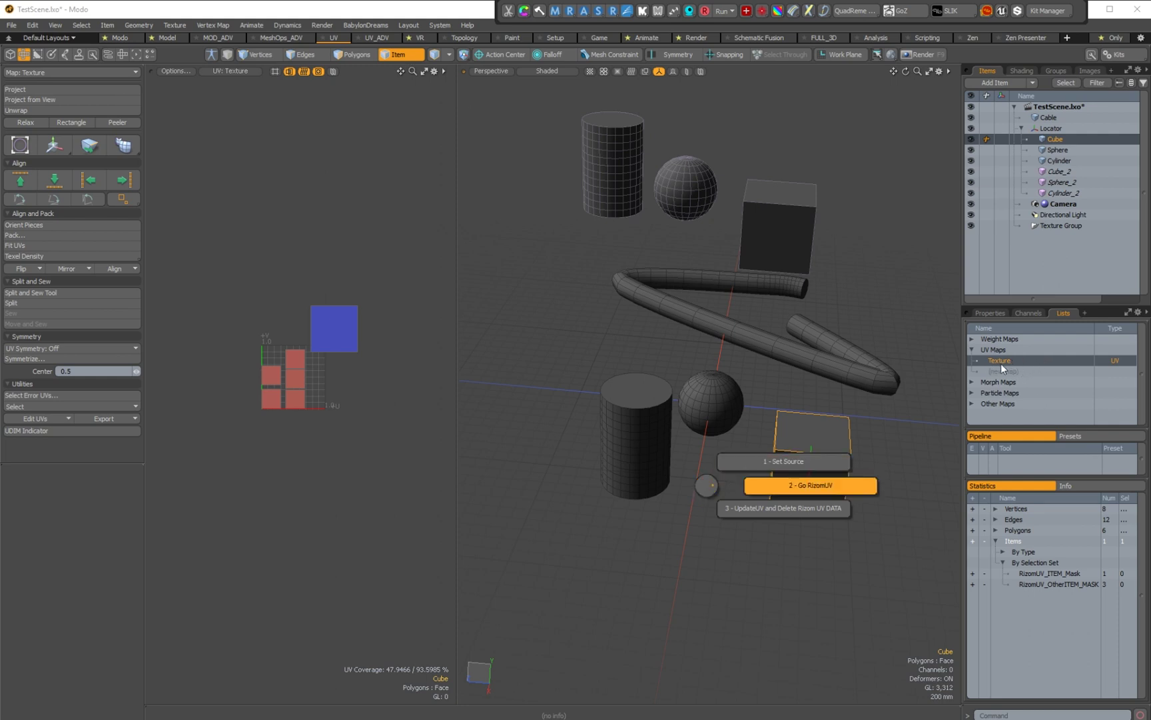
left_click(853, 485)
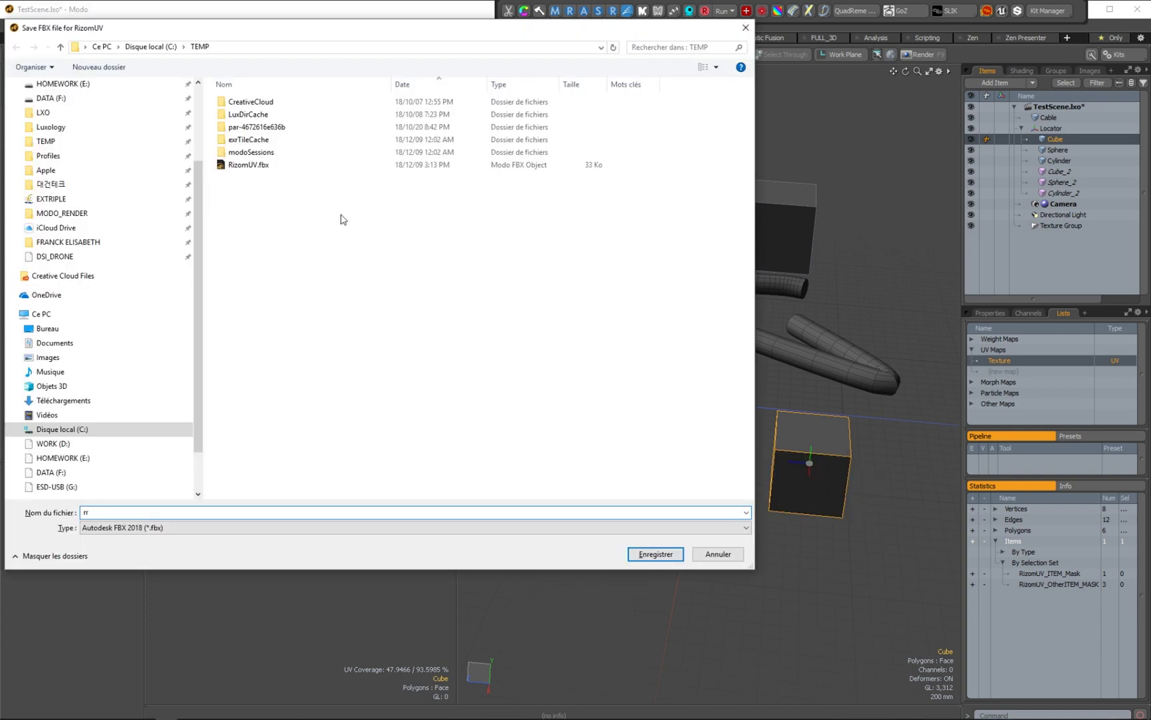
left_click(373, 164)
left_click(656, 554)
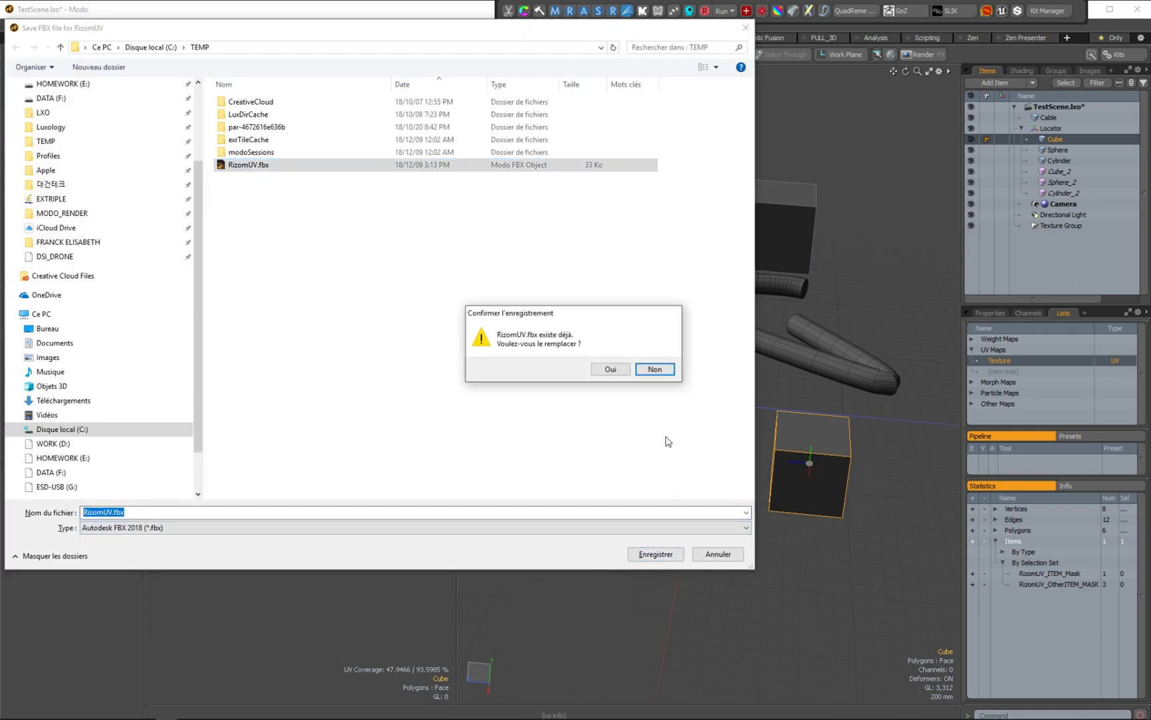
left_click(610, 369)
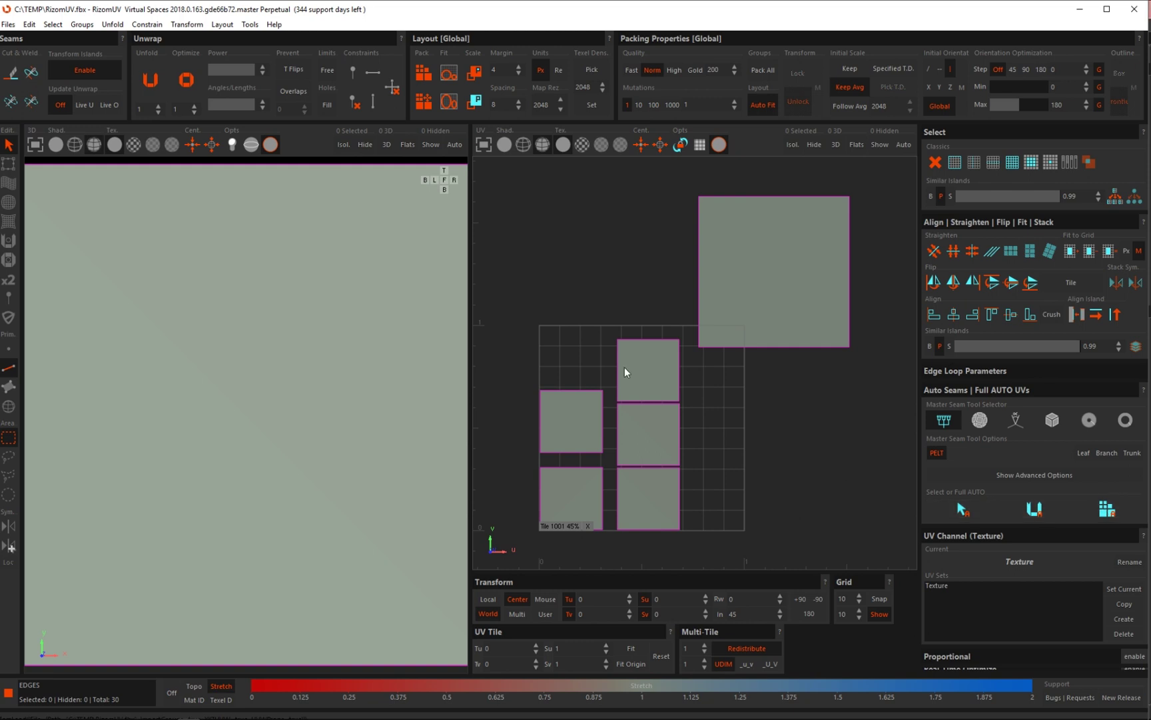
Equalize texel density, auto-pack the cube's six islands into a 2×3 grid, and save back to Modo.
left_click(475, 72)
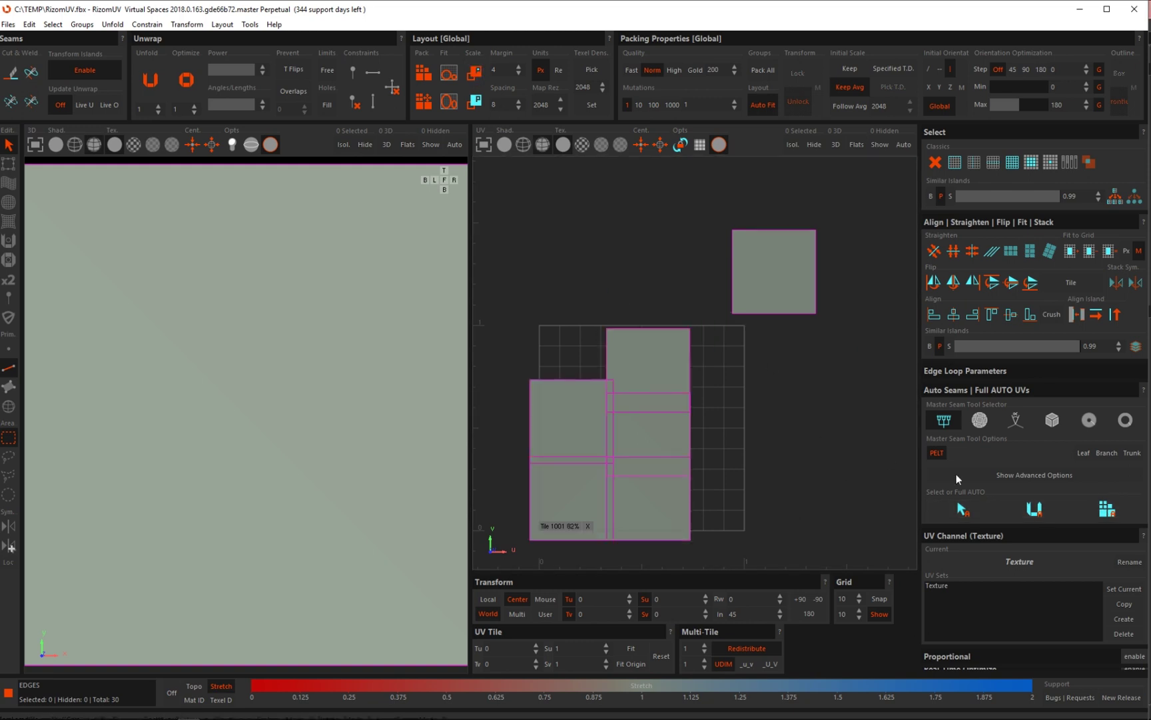
left_click(1108, 509)
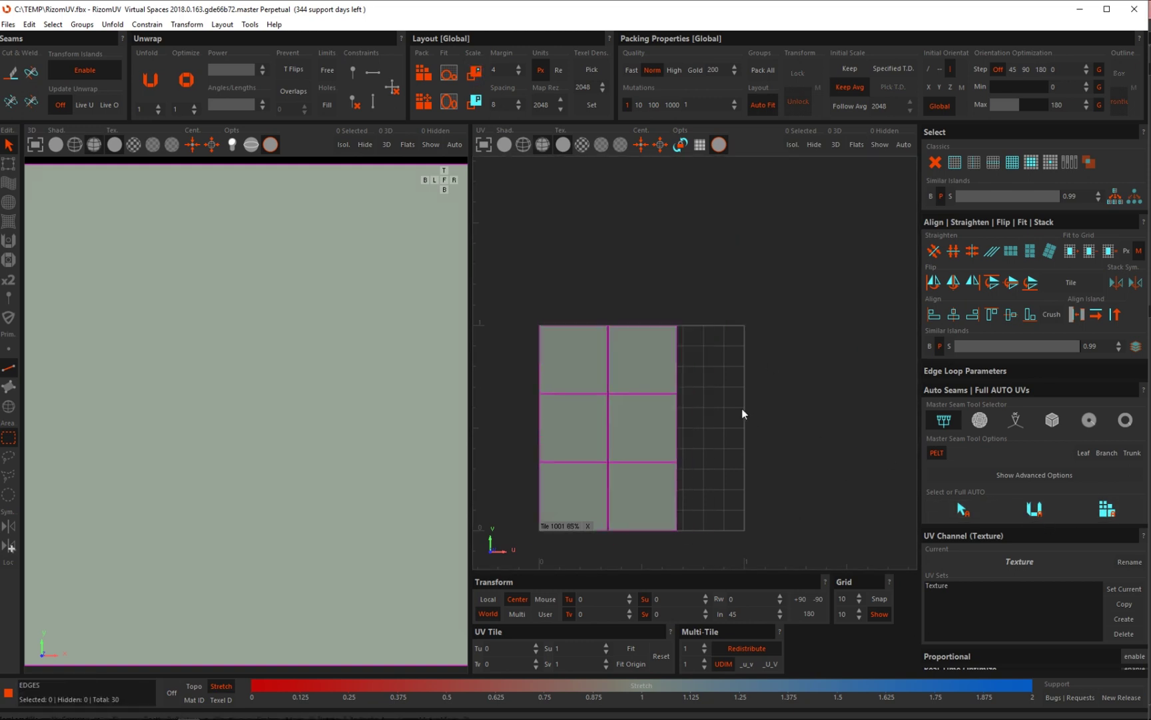
left_click(8, 24)
left_click(4, 48)
left_click(10, 25)
left_click(78, 325)
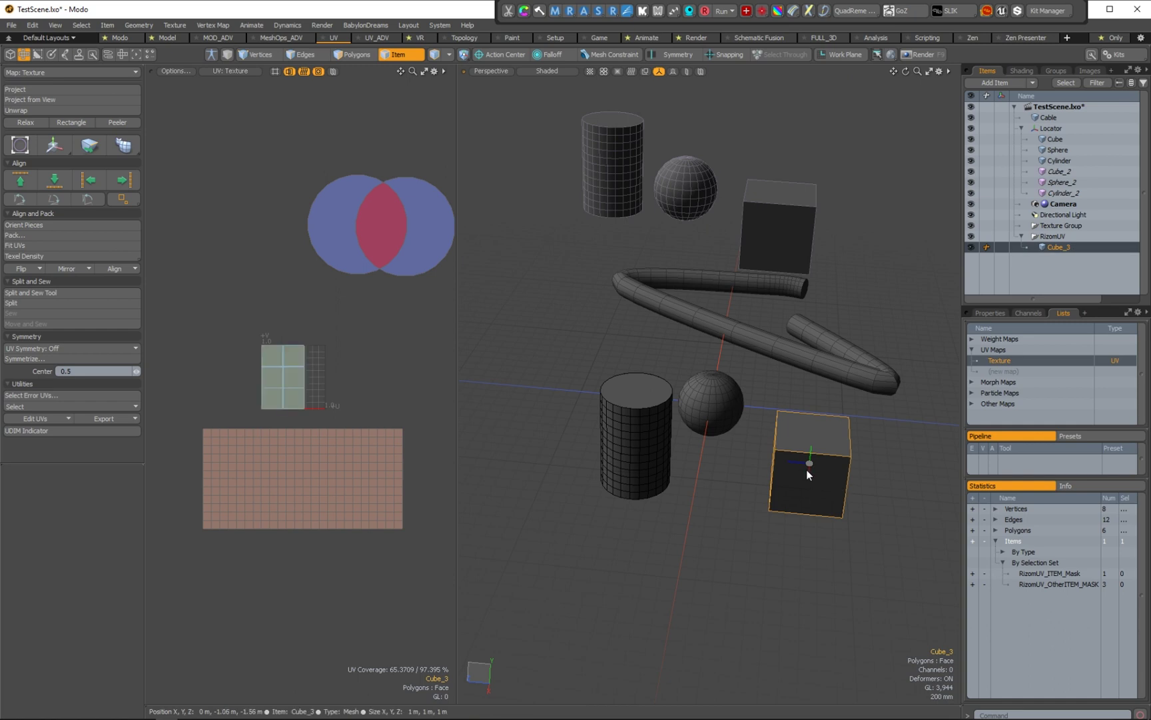
Deselect Cube_3 and bring up the One Mesh Item > 3 Steps Method pie again.
left_click(692, 442)
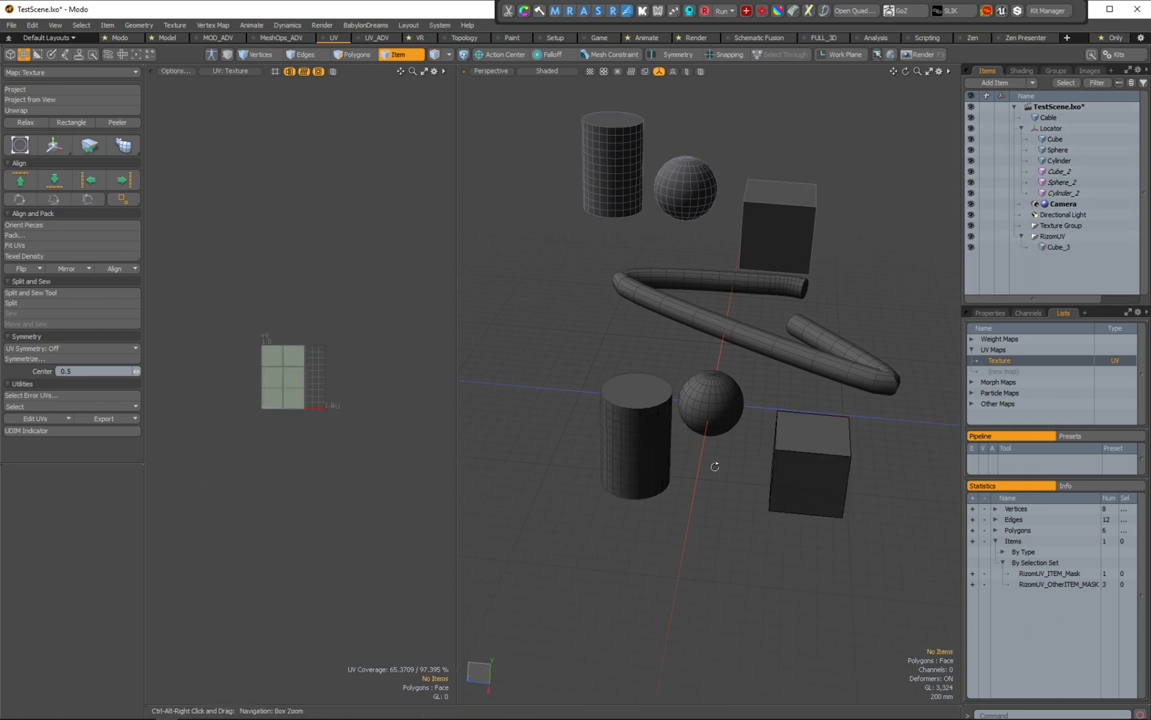
key("ctrl+alt+r")
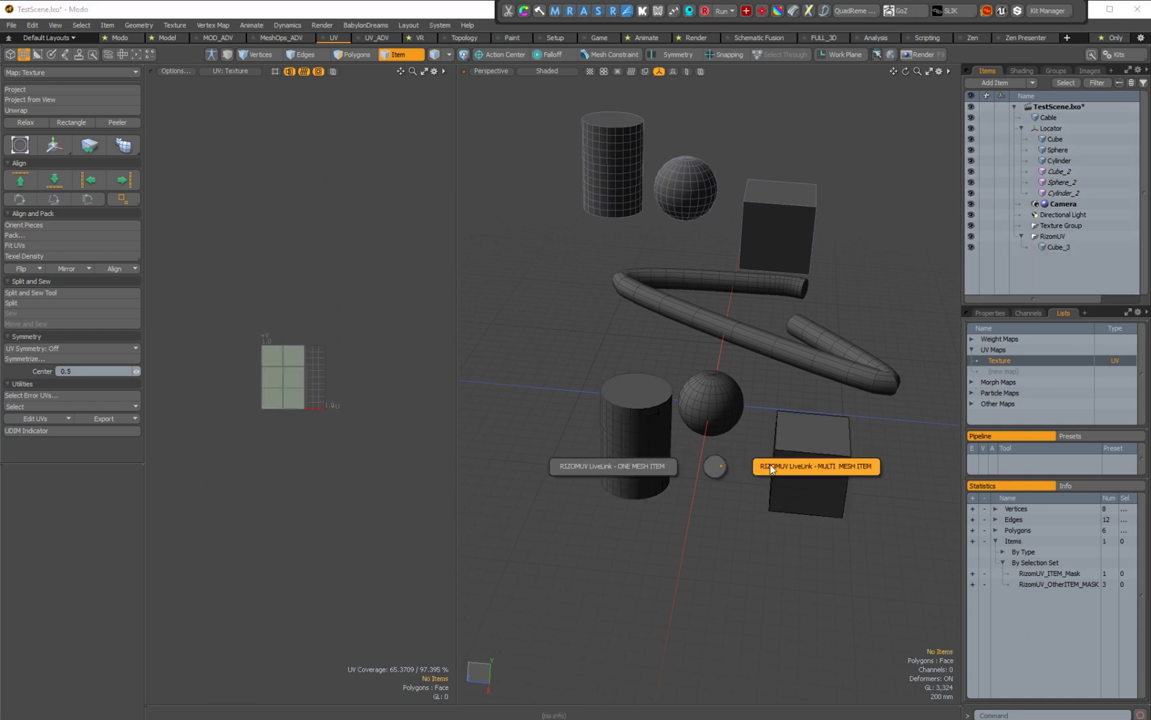
left_click(658, 465)
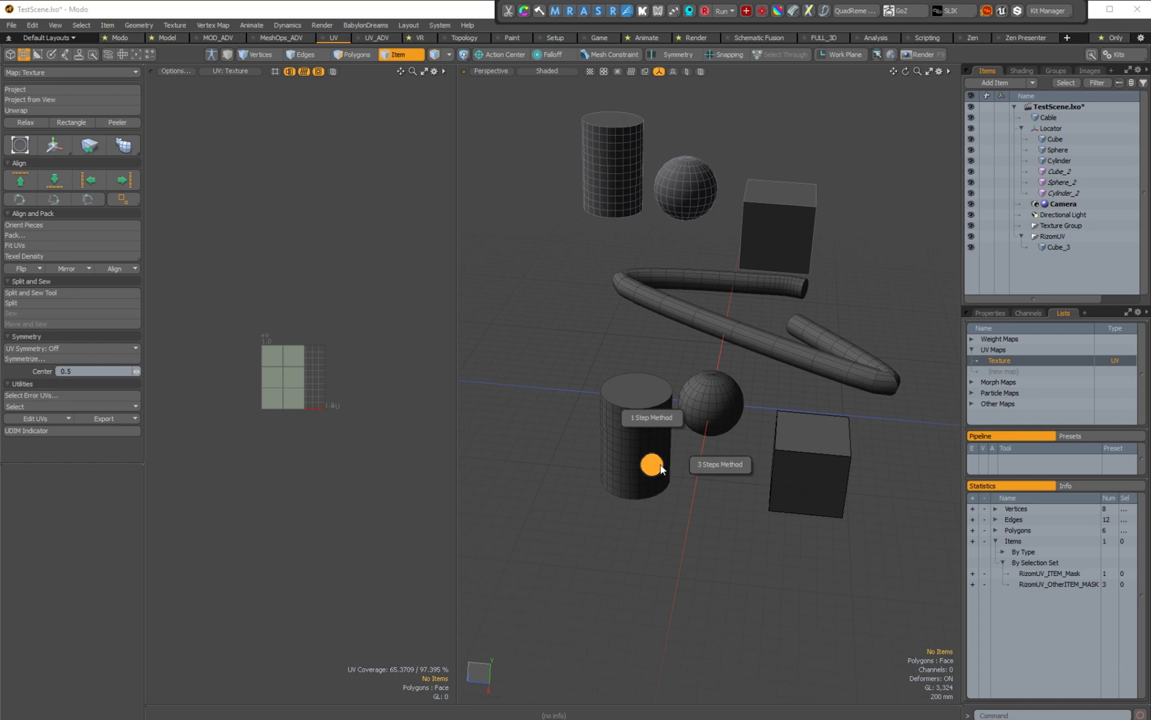
left_click(699, 468)
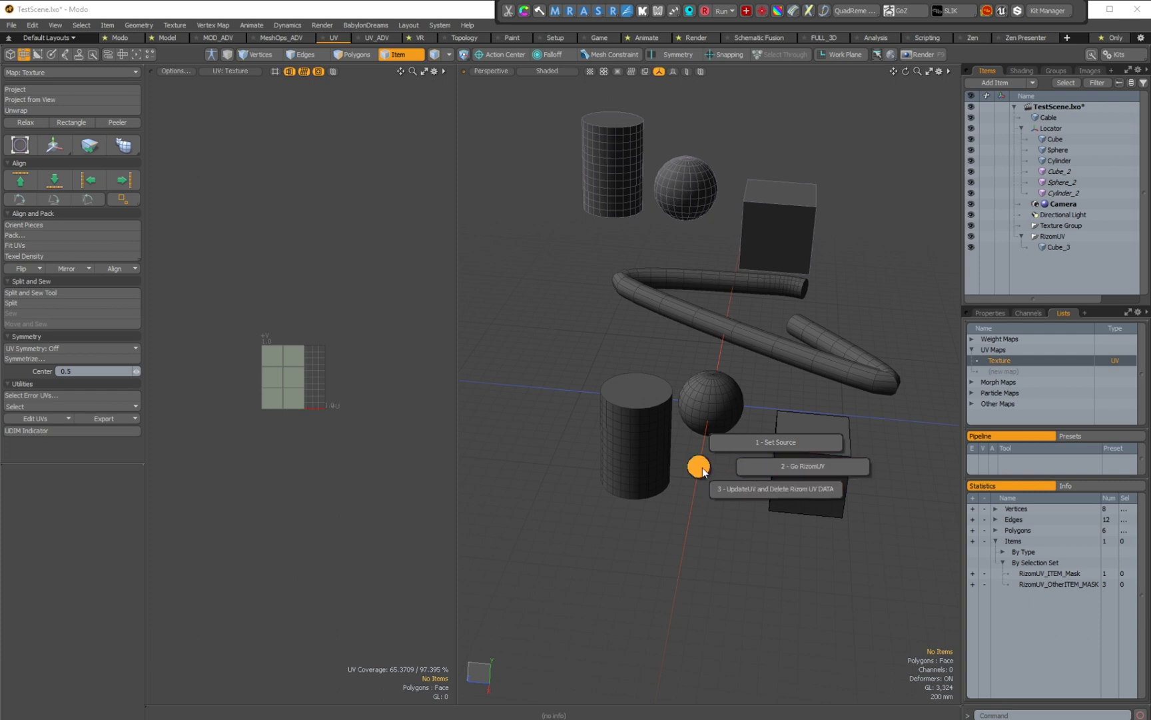
left_click(731, 492)
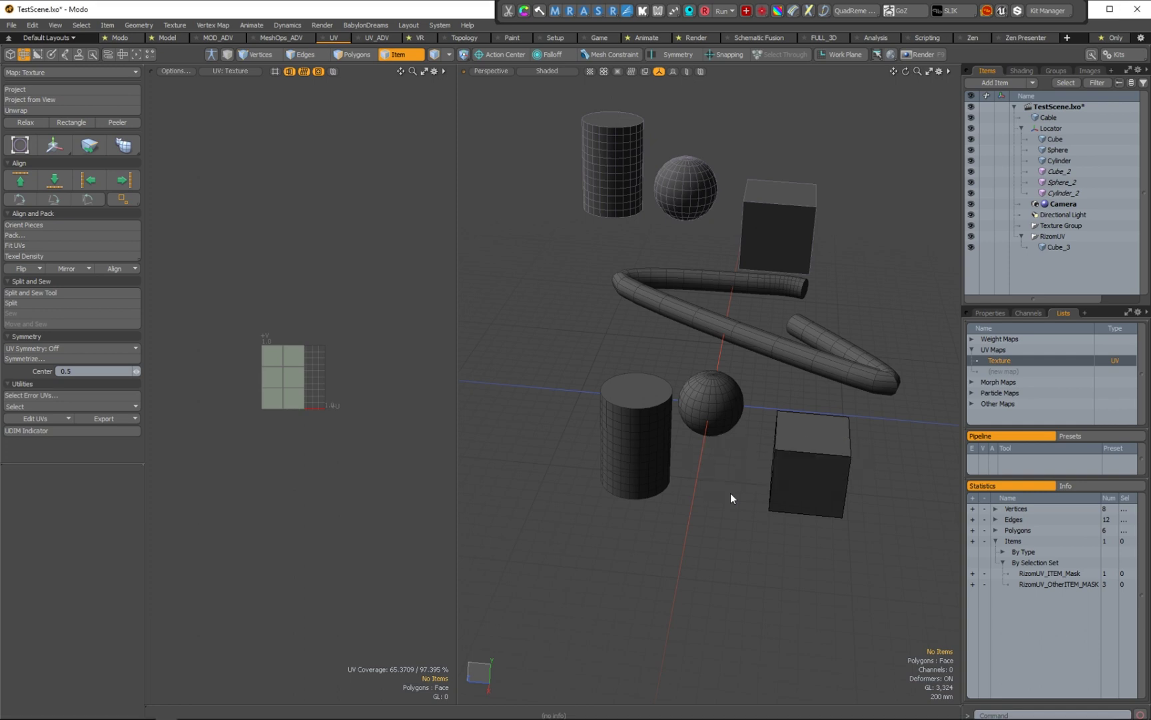
left_click(1081, 236)
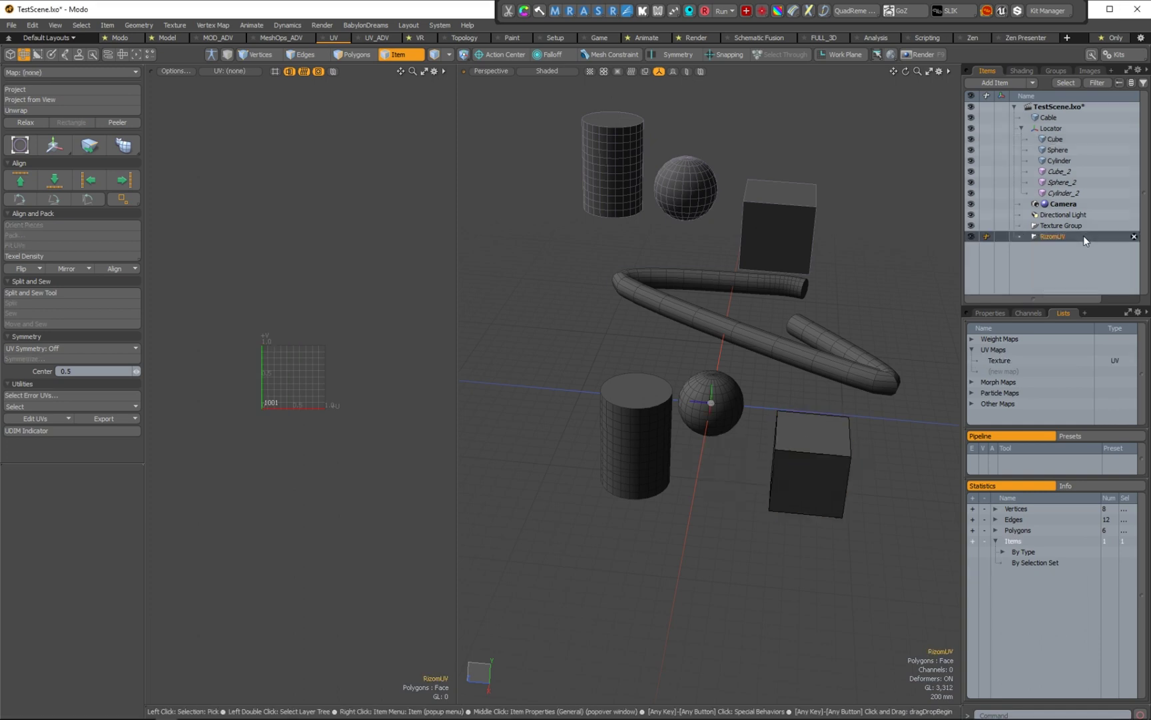
left_click(1070, 140)
left_click(1029, 360)
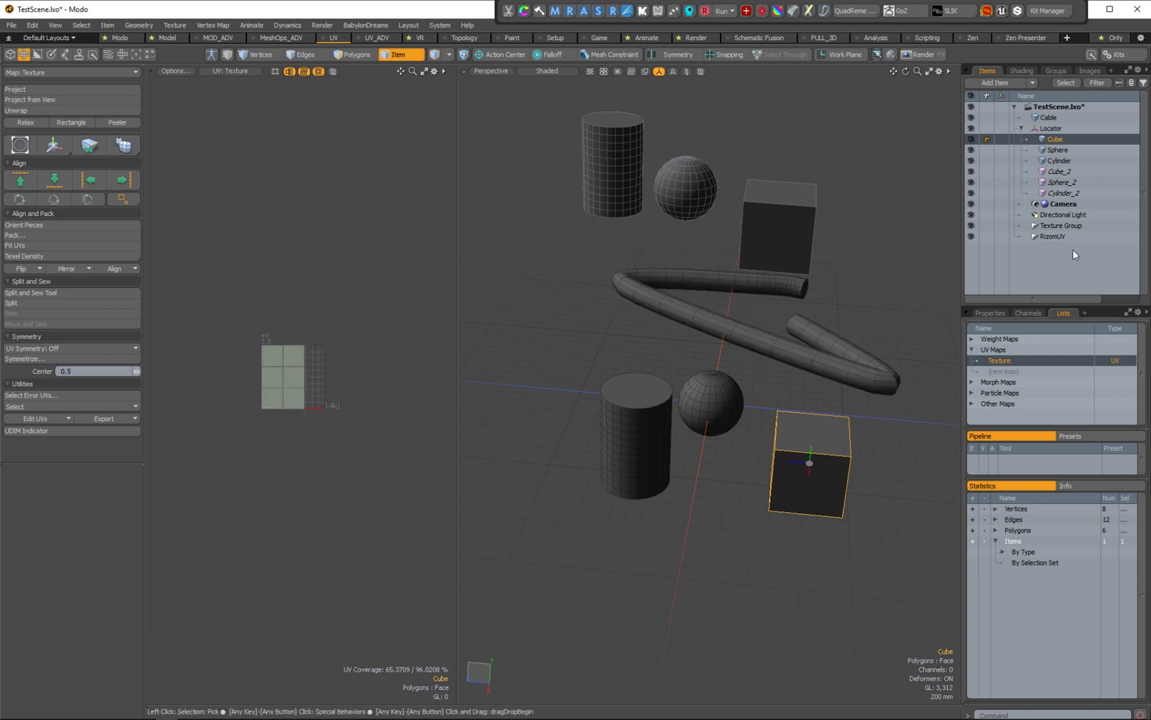
left_click(1110, 237)
left_click(1134, 237)
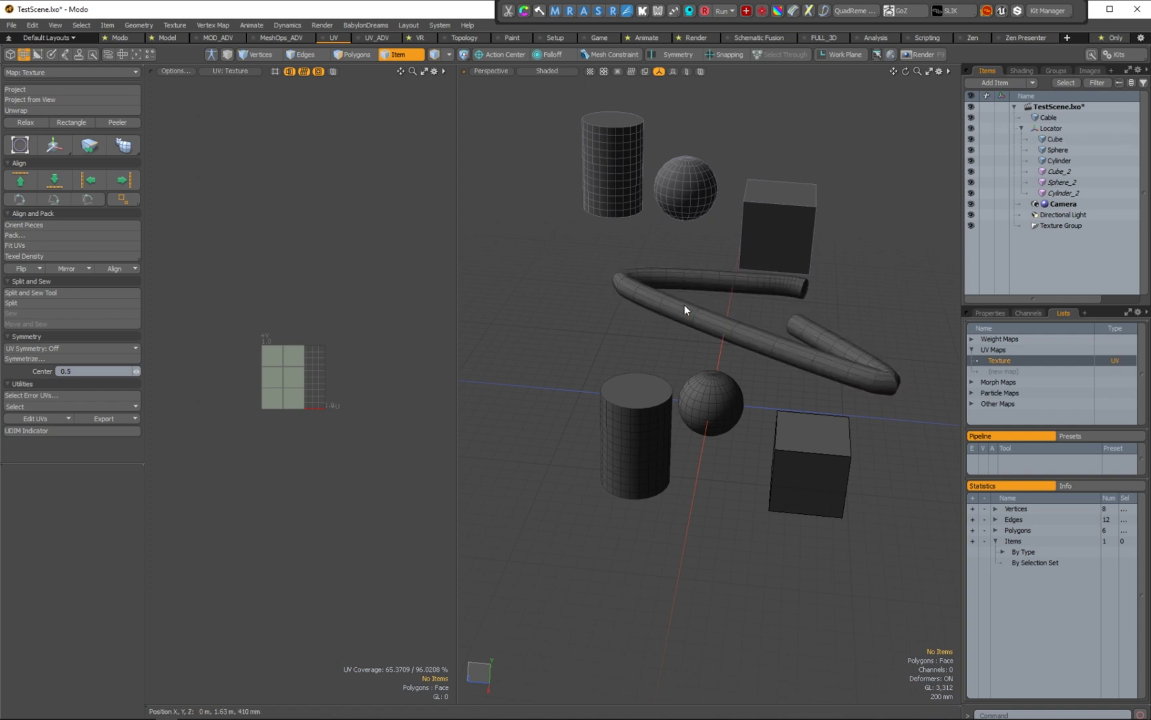
Revert the scene to its last save, discarding unsaved changes.
left_click(11, 25)
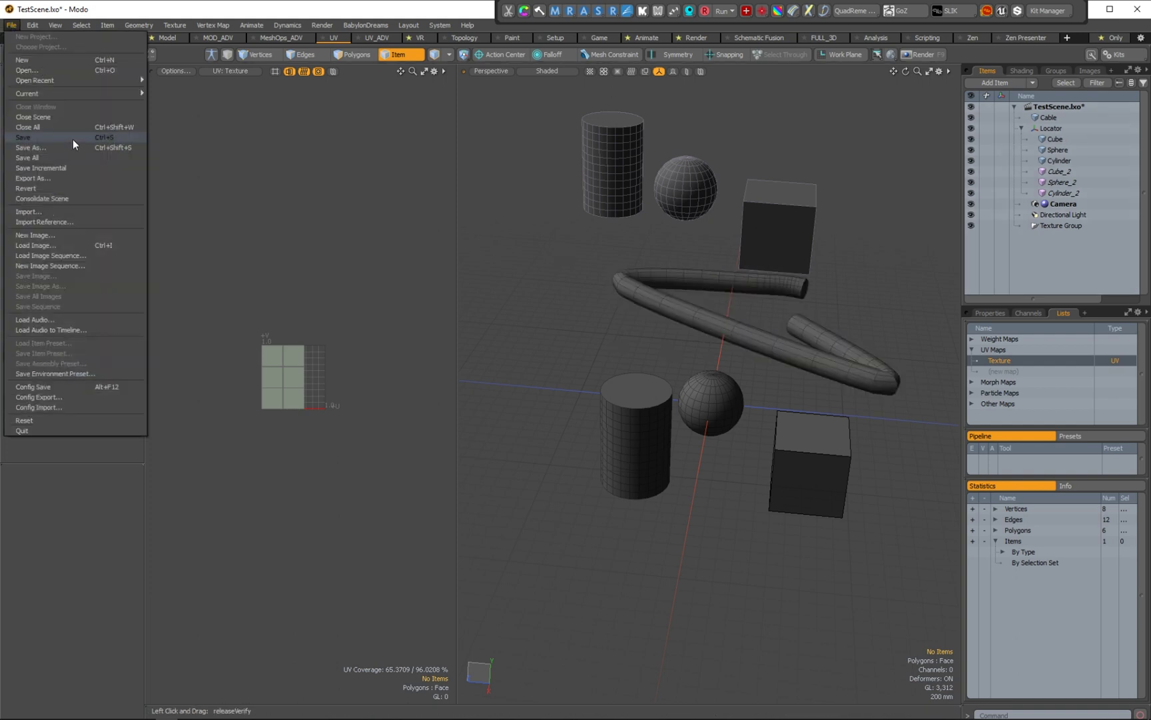
left_click(56, 188)
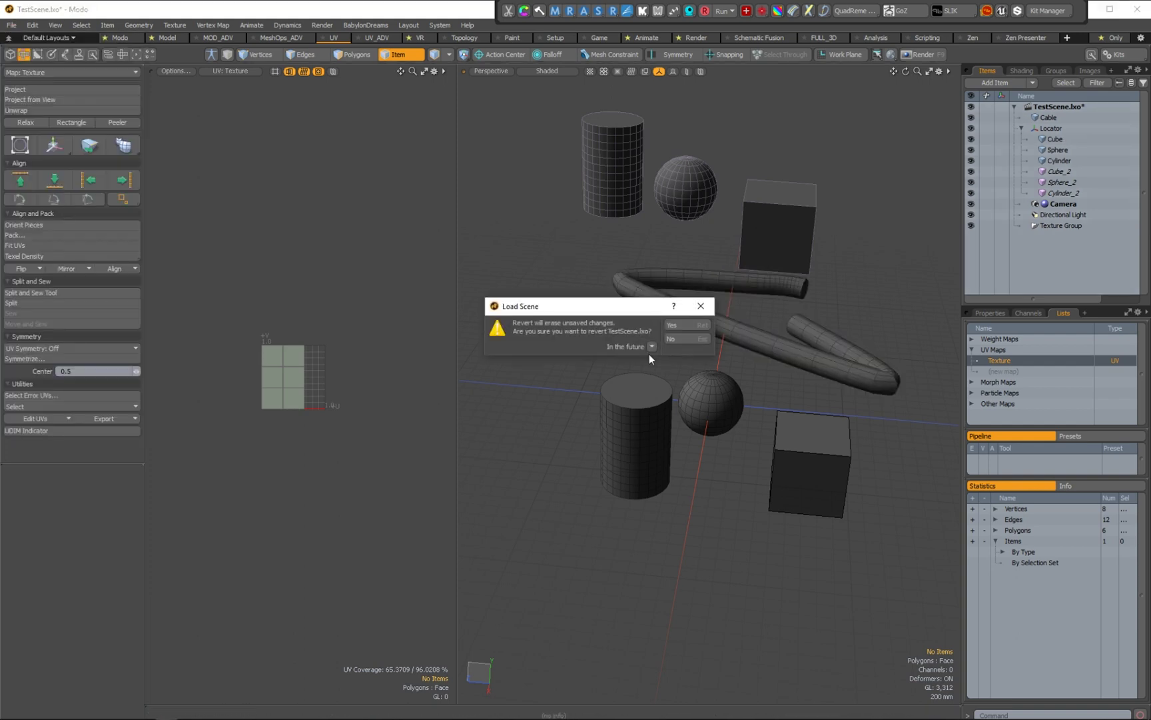
left_click(693, 326)
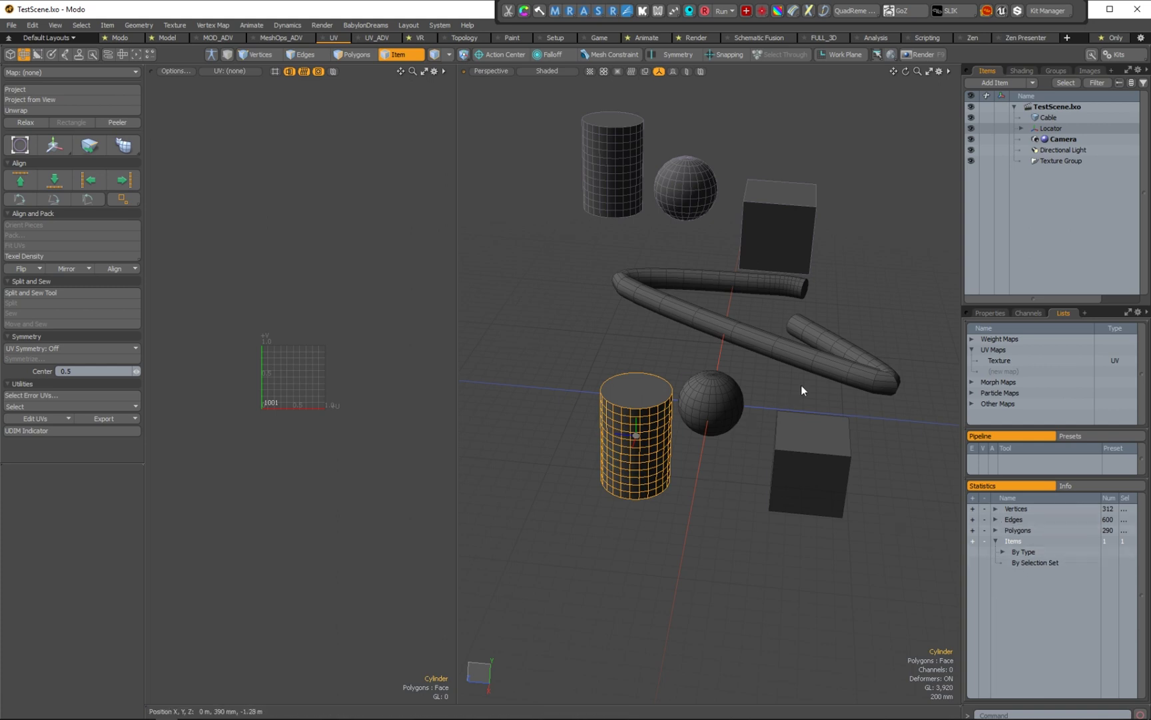
Select the Sphere mesh with the Texture UV map active, framing the 0-1 UV grid.
left_click(821, 452)
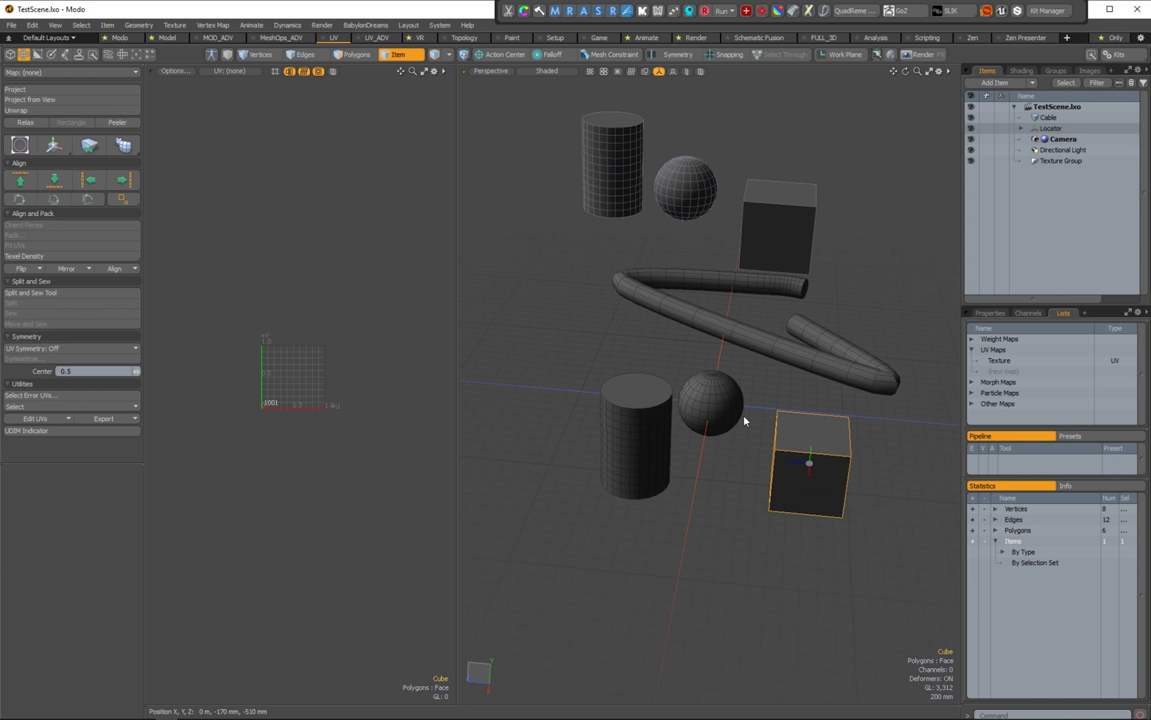
left_click_drag(799, 445, 740, 439, "alt")
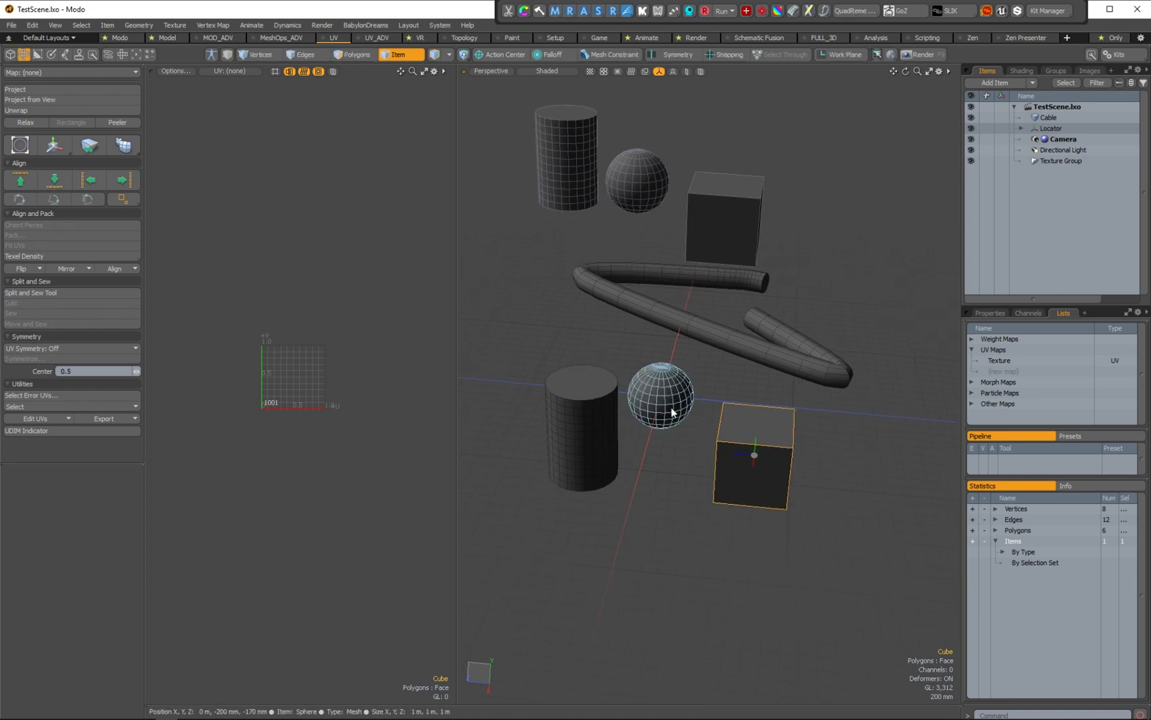
left_click(661, 398)
right_click_drag(662, 398, 696, 423, "alt")
left_click(1020, 361)
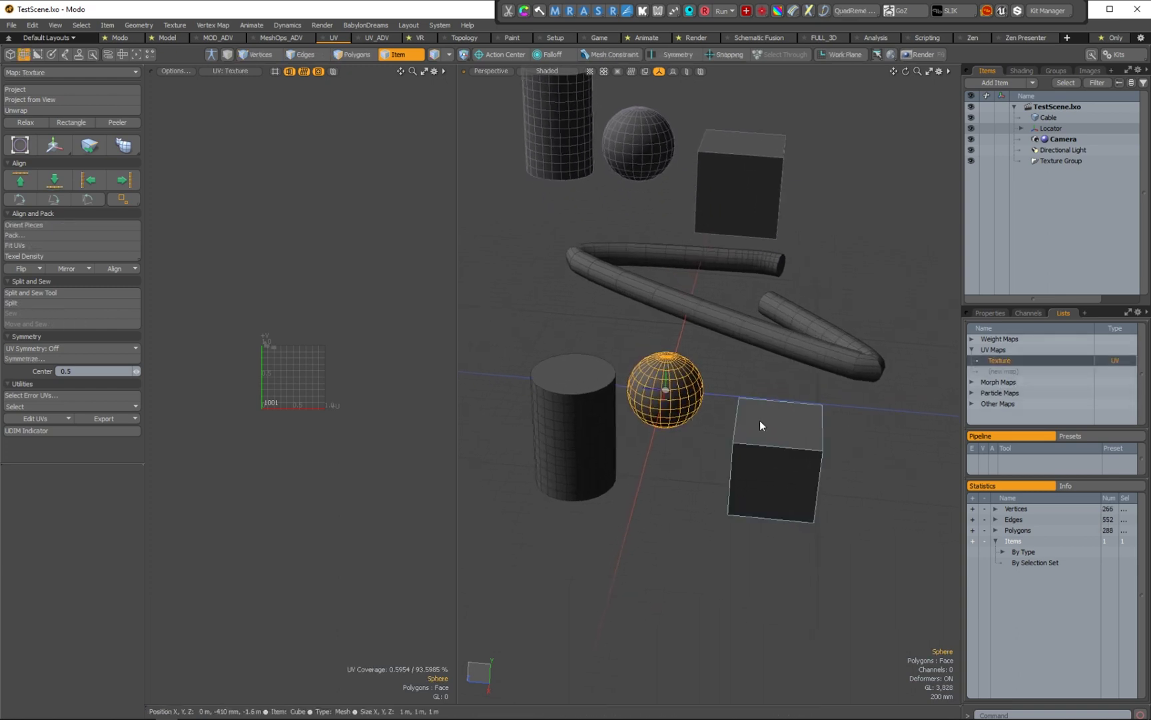
left_click_drag(759, 420, 733, 417, "alt")
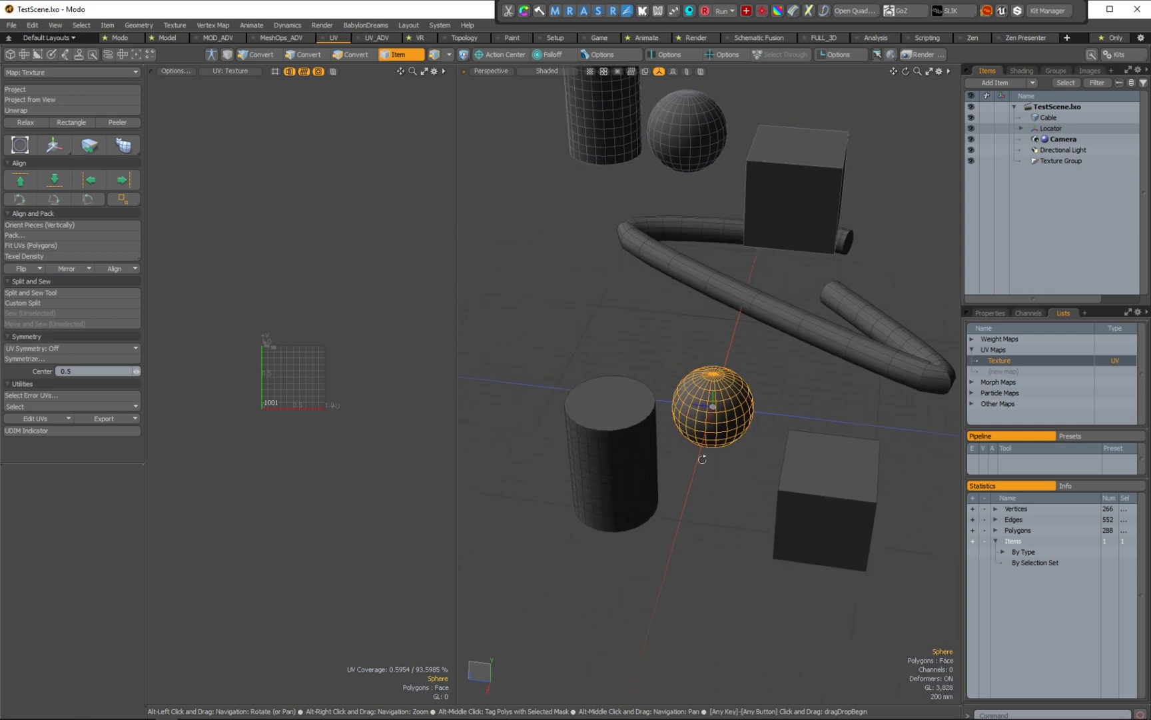
left_click(1019, 127)
left_click(1063, 139)
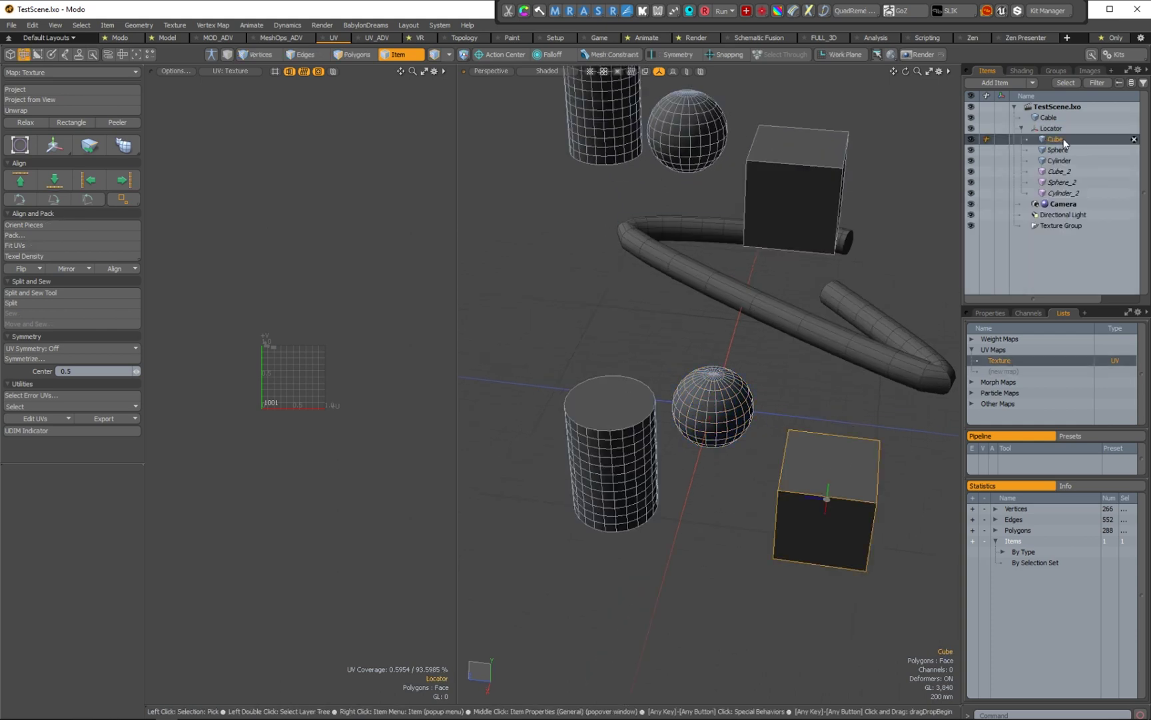
left_click(1069, 149)
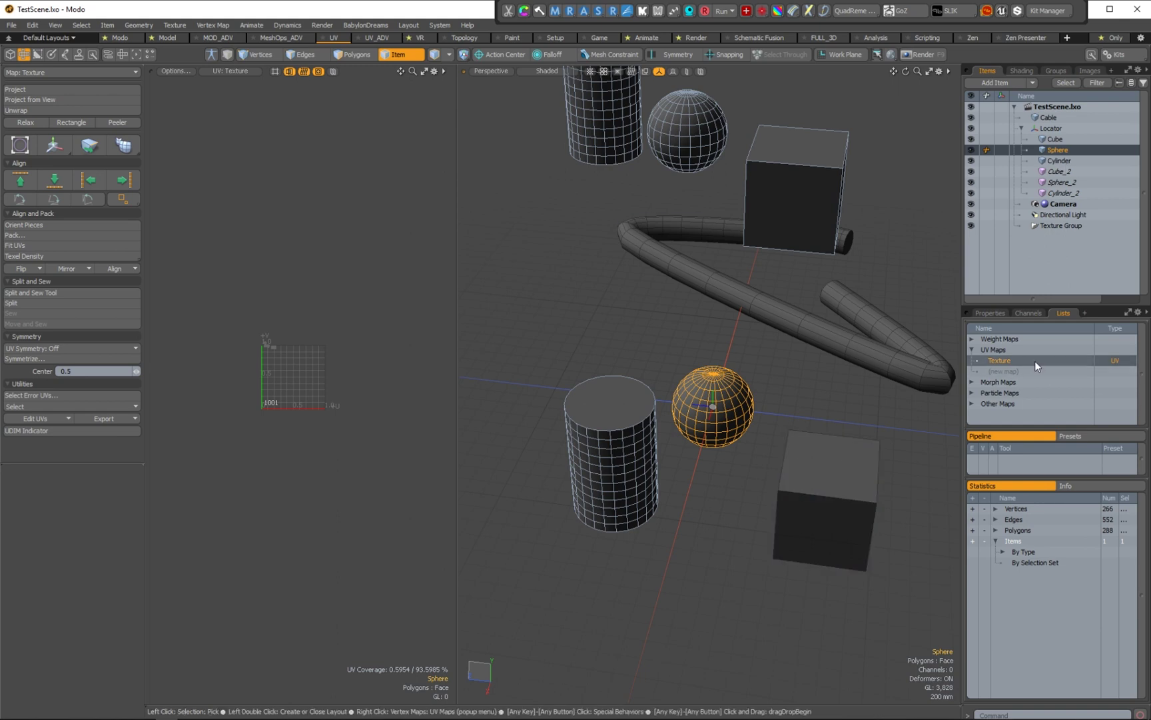
right_click_drag(259, 353, 403, 348, "alt")
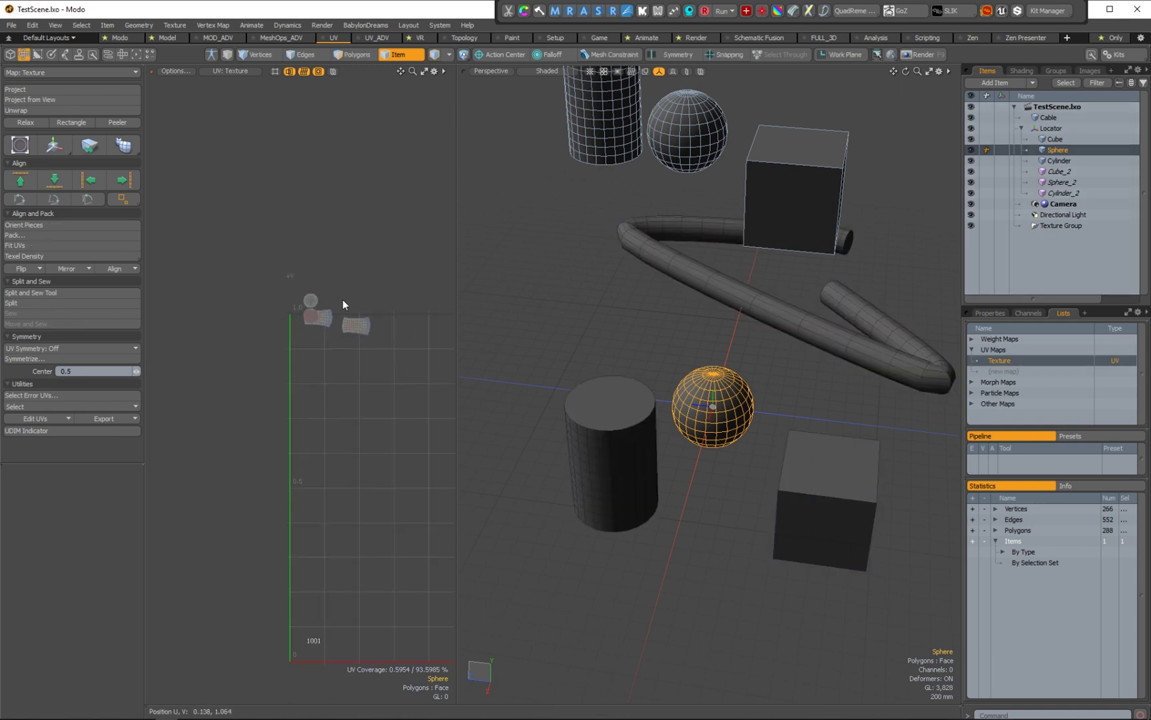
left_click_drag(288, 340, 313, 400, "alt")
right_click_drag(312, 400, 288, 404, "alt")
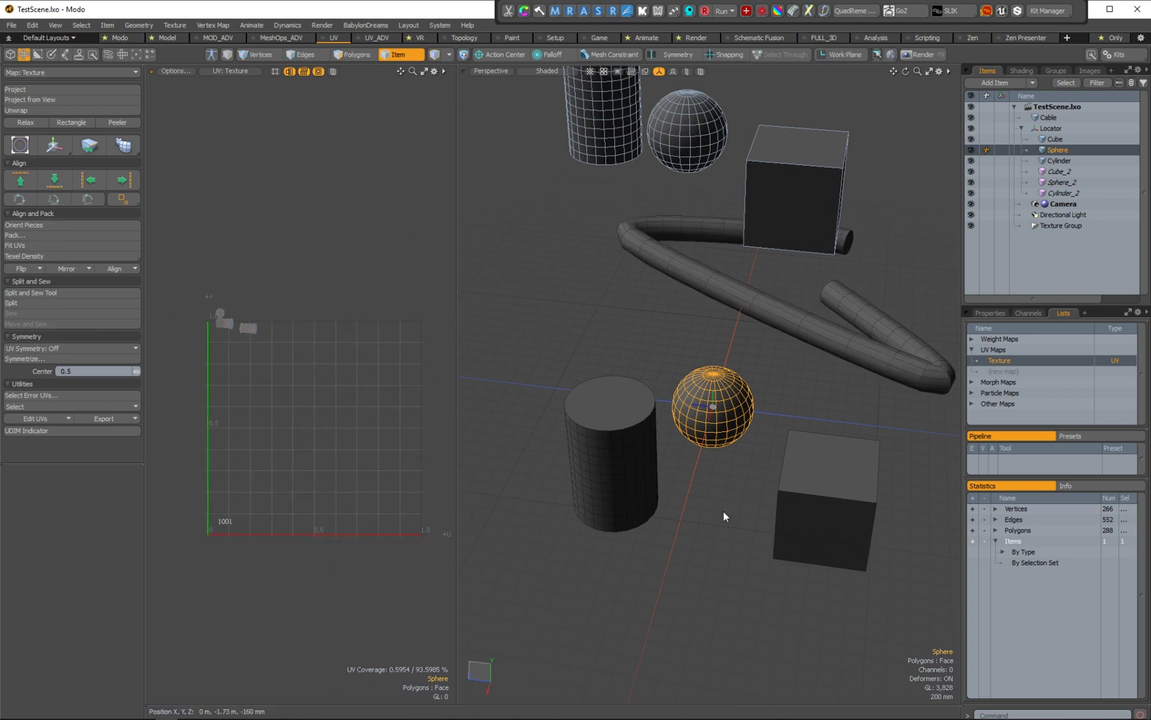
Send the sphere to RizomUV via the 1 Step Method, overwriting RizomUV.fbx.
key("u")
key("u")
left_click(677, 464)
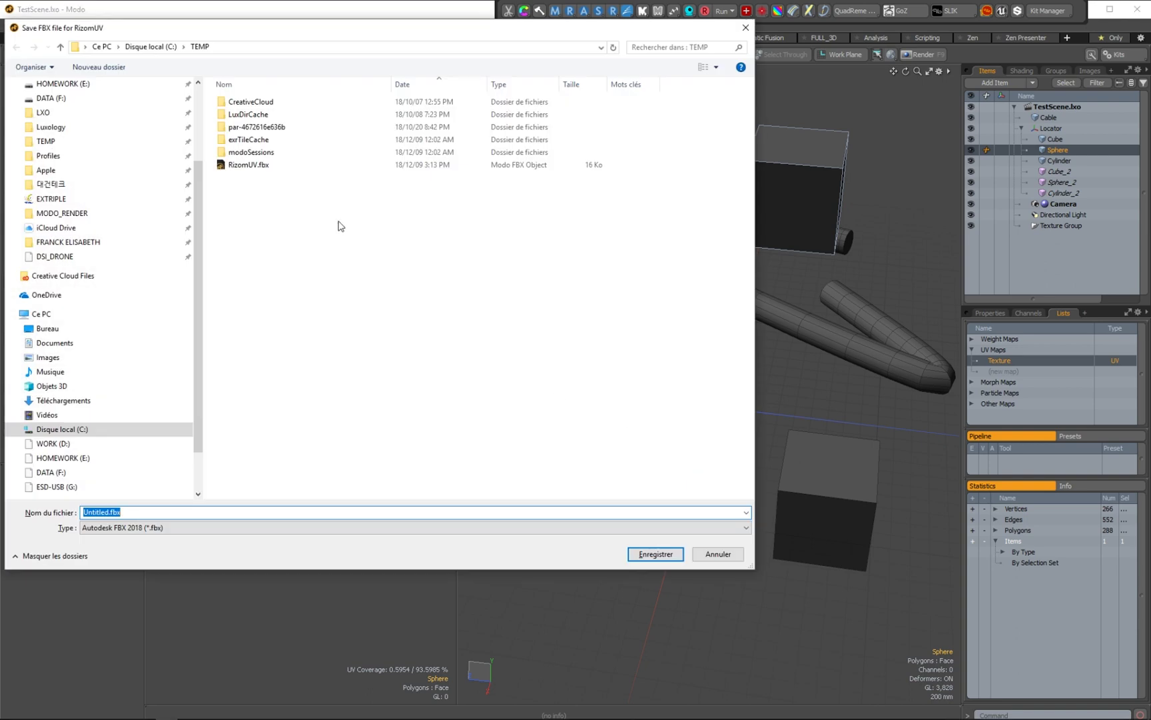
left_click(290, 166)
left_click(655, 554)
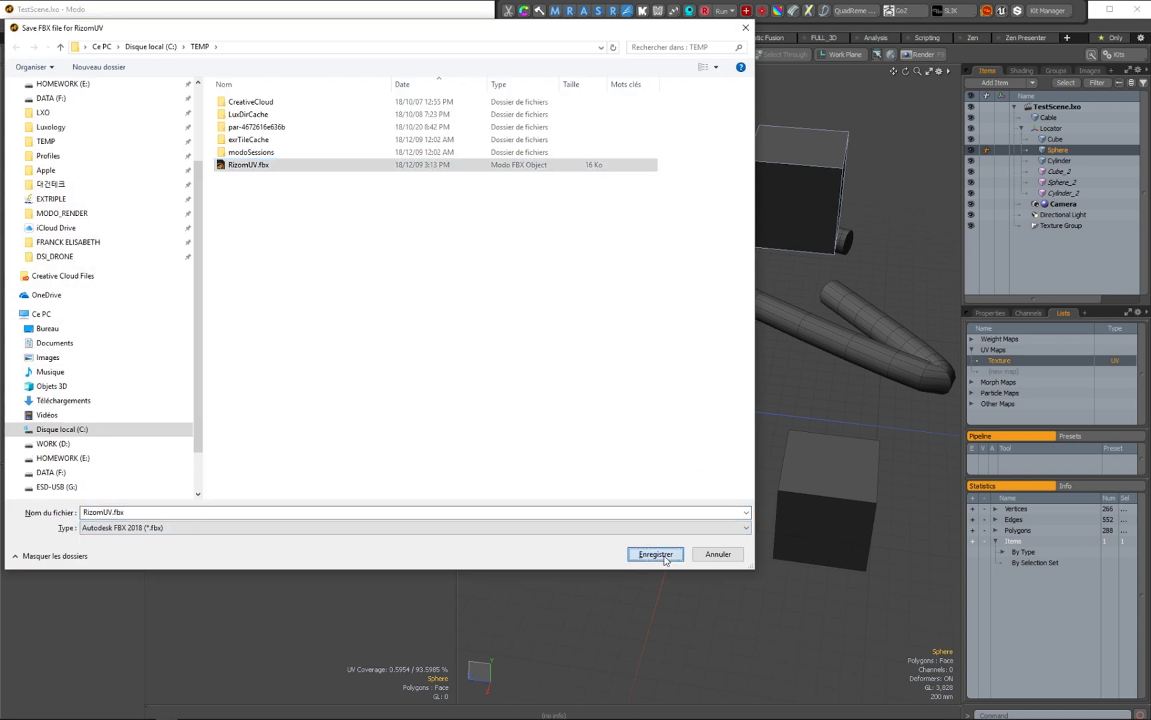
left_click(623, 370)
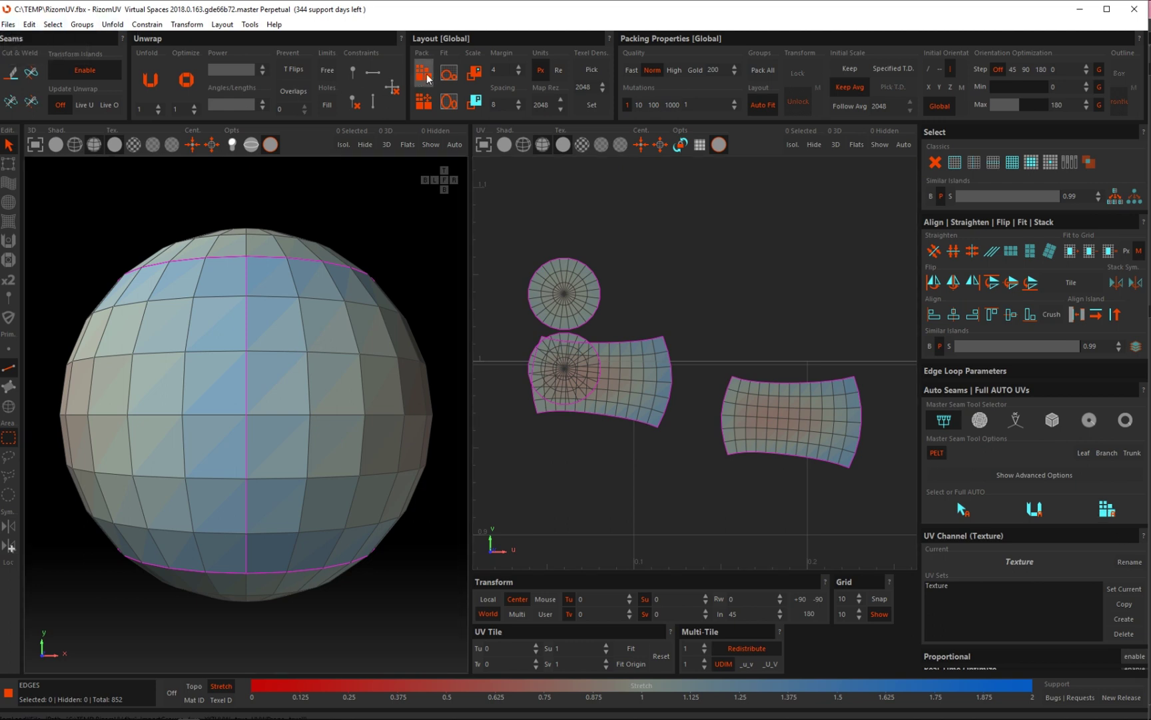
Run Full AUTO seams and UVs on the sphere, then quit RizomUV to return the UVs to Modo.
left_click(1106, 509)
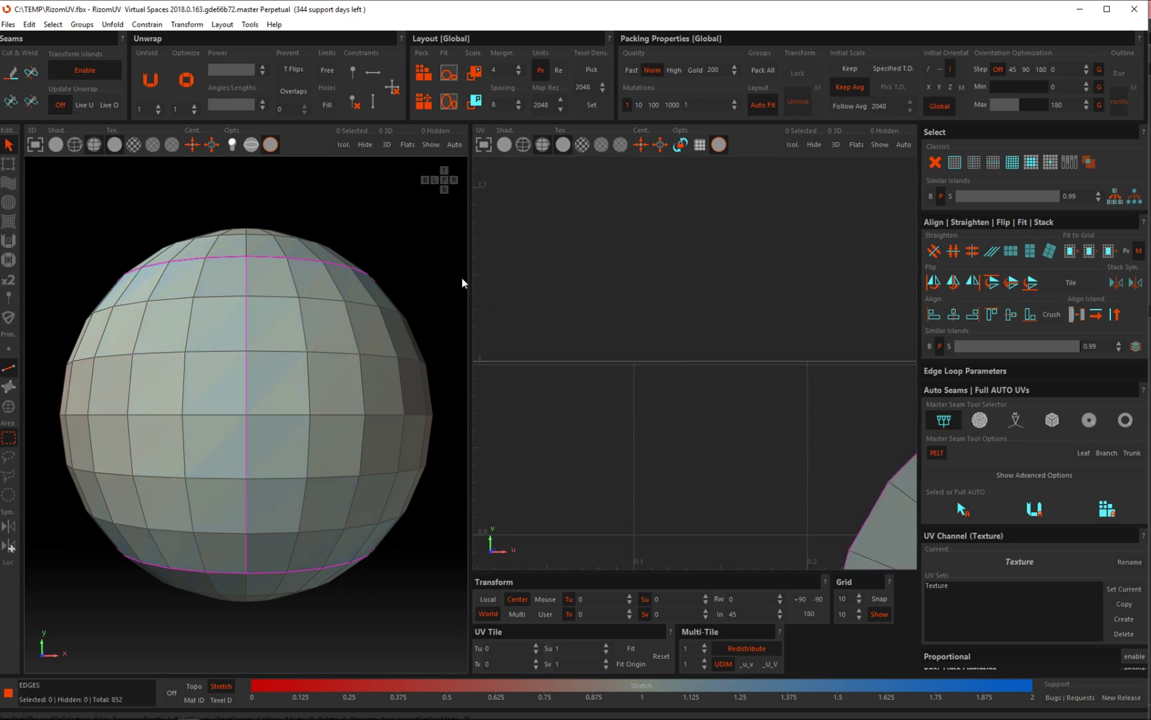
left_click(8, 24)
left_click(8, 24)
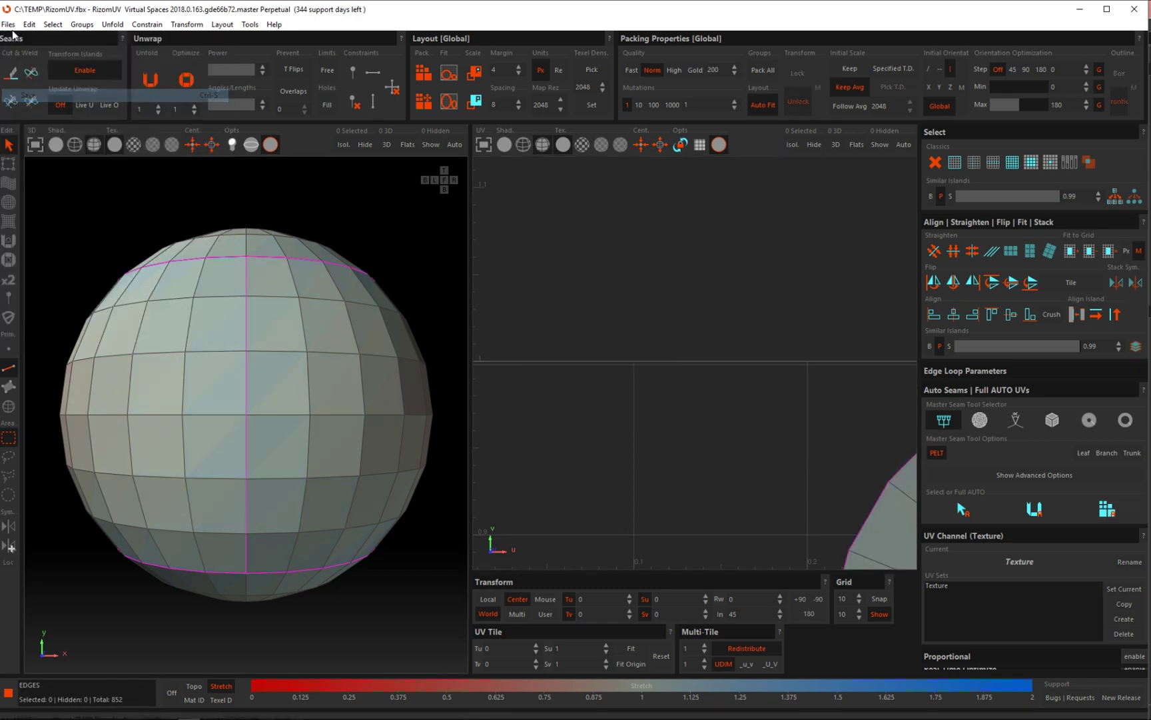
left_click(8, 23)
left_click(27, 340)
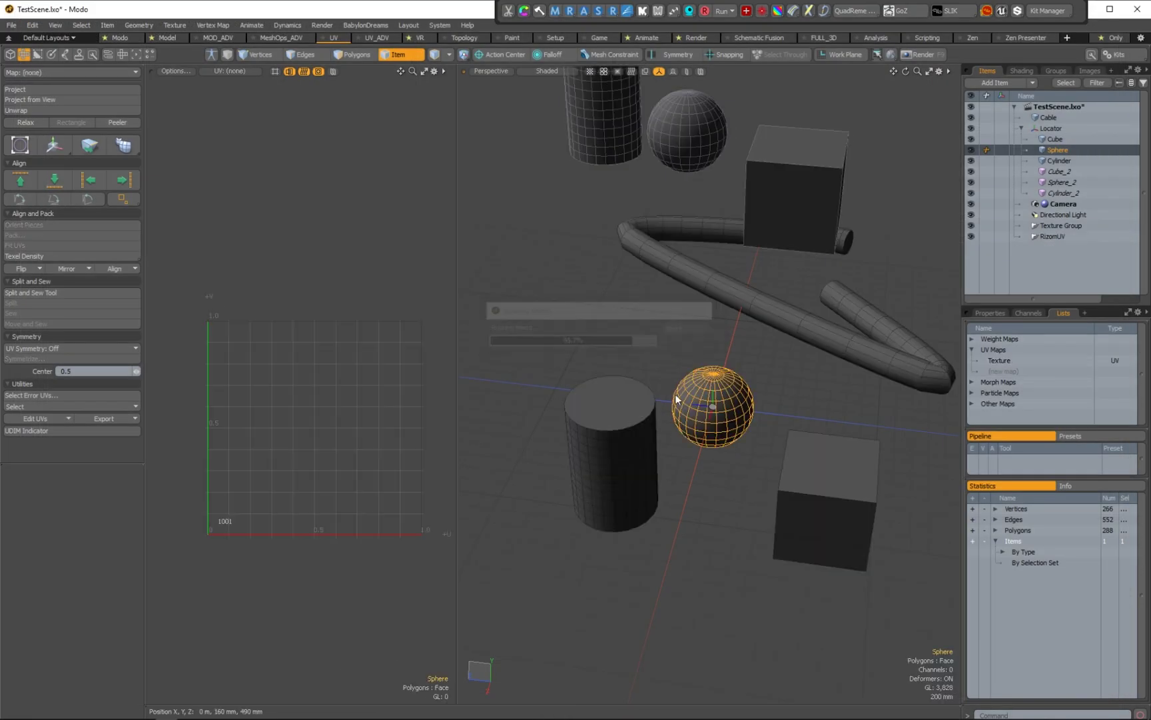
Delete the imported RizomUV item and show the Sphere's Texture UV map in the UV editor.
left_click(1070, 238)
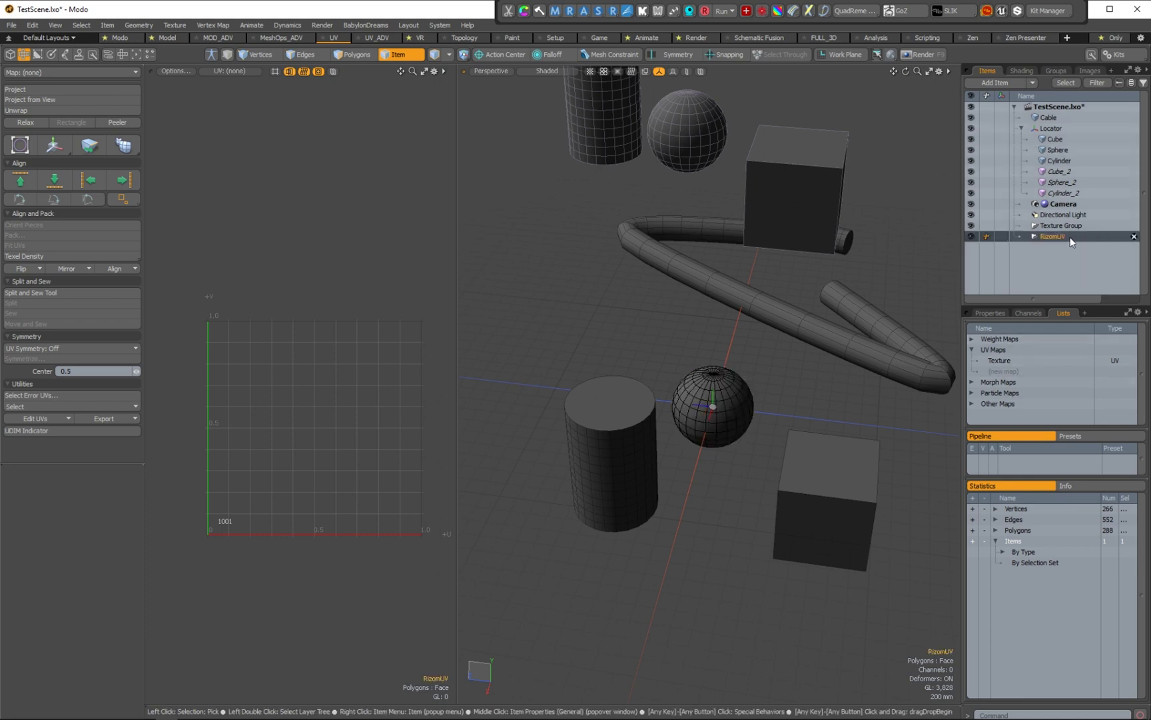
left_click(1135, 237)
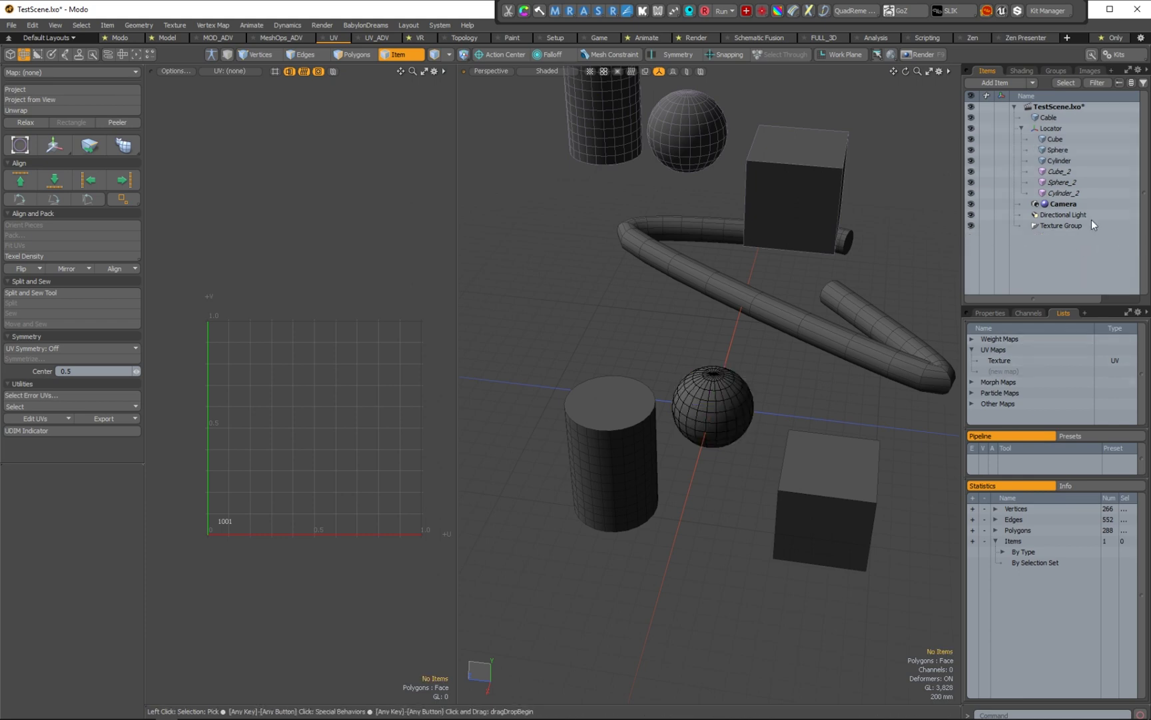
left_click(1070, 148)
left_click(1028, 361)
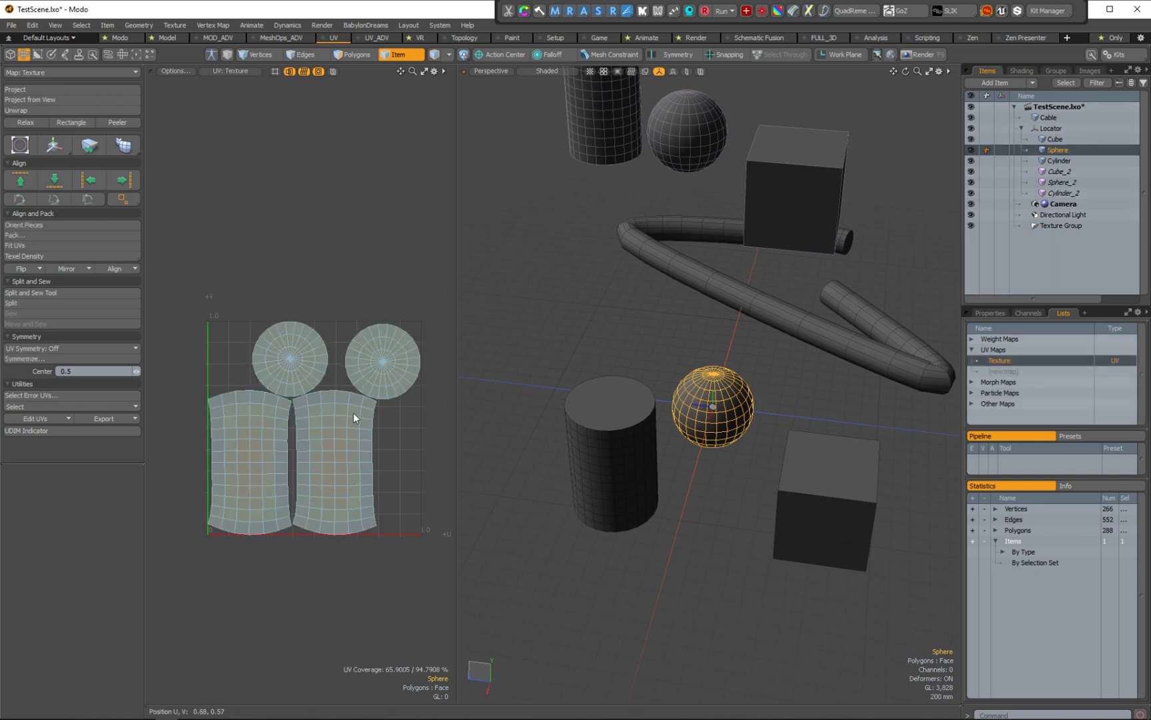
left_click(711, 478)
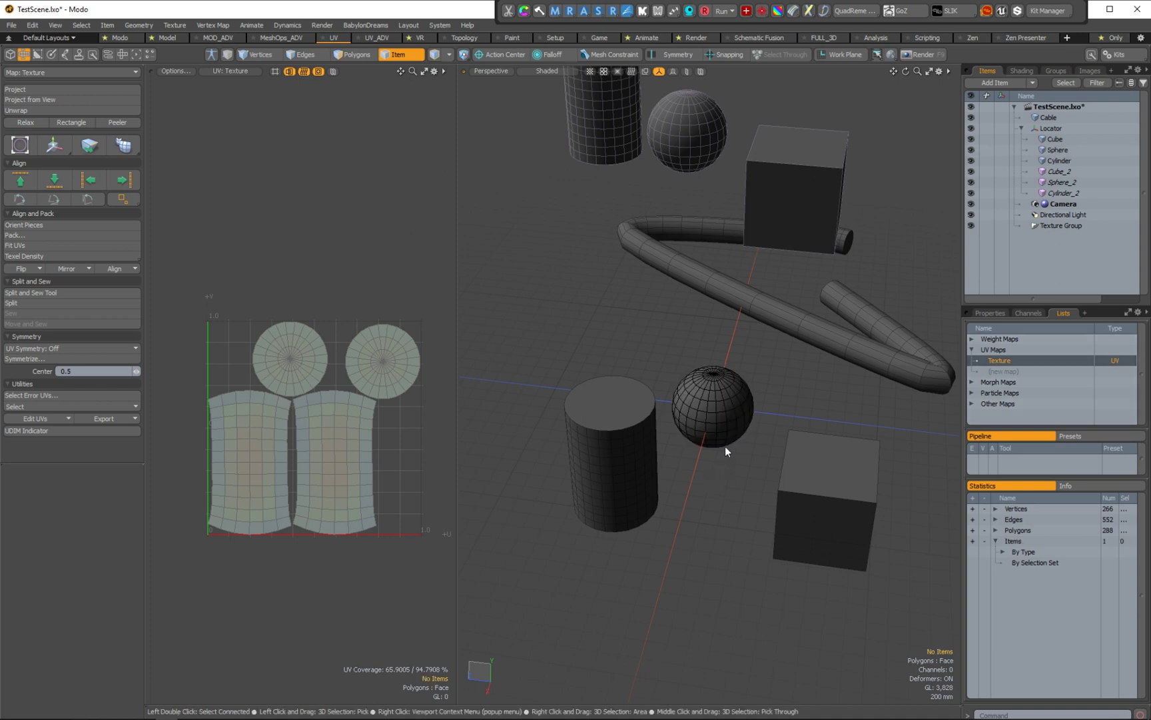